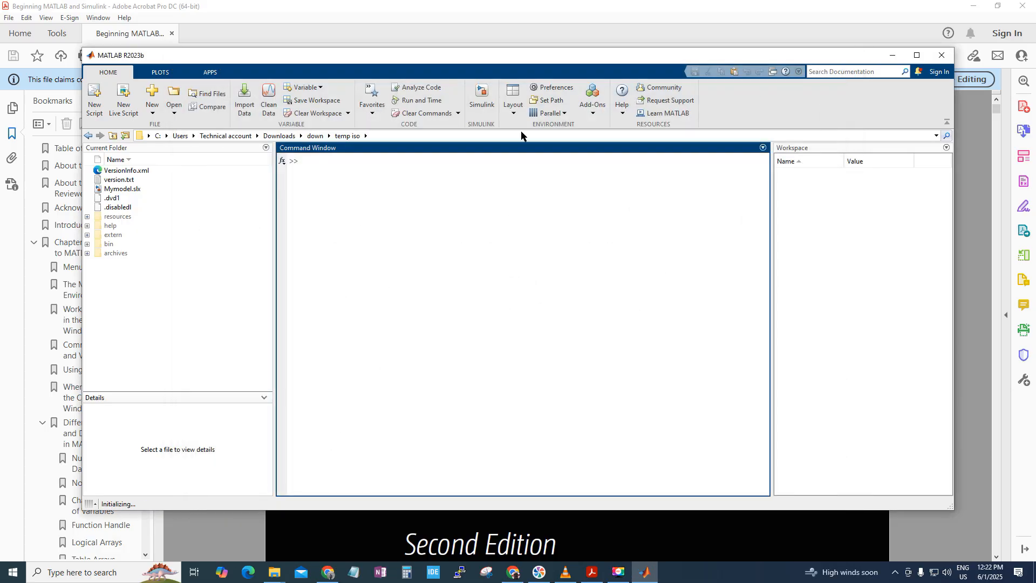
Launch Simulink by running the simulink command in MATLAB, and maximize the start page.
text(simulink)
key(Return)
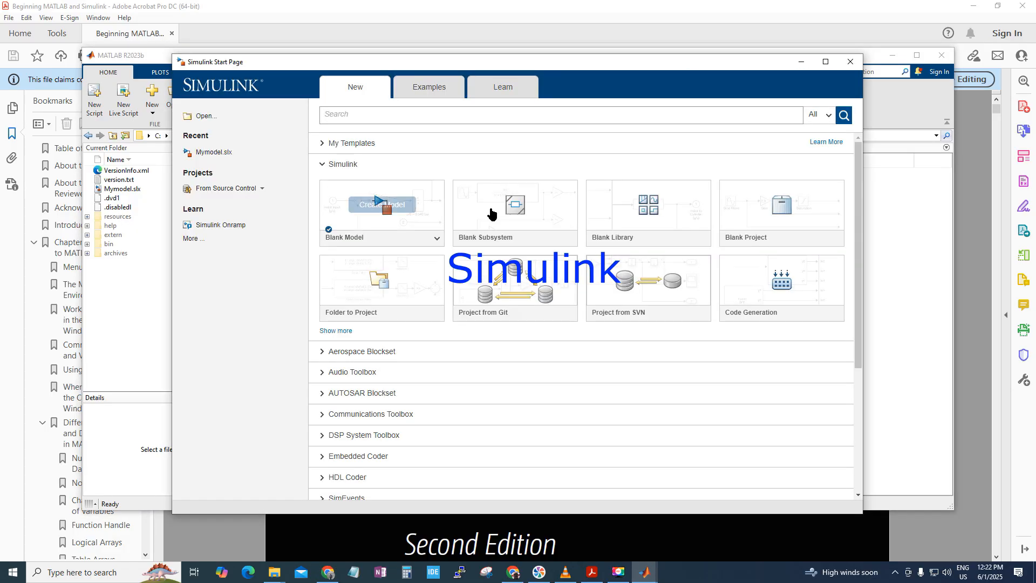
click(979, 552)
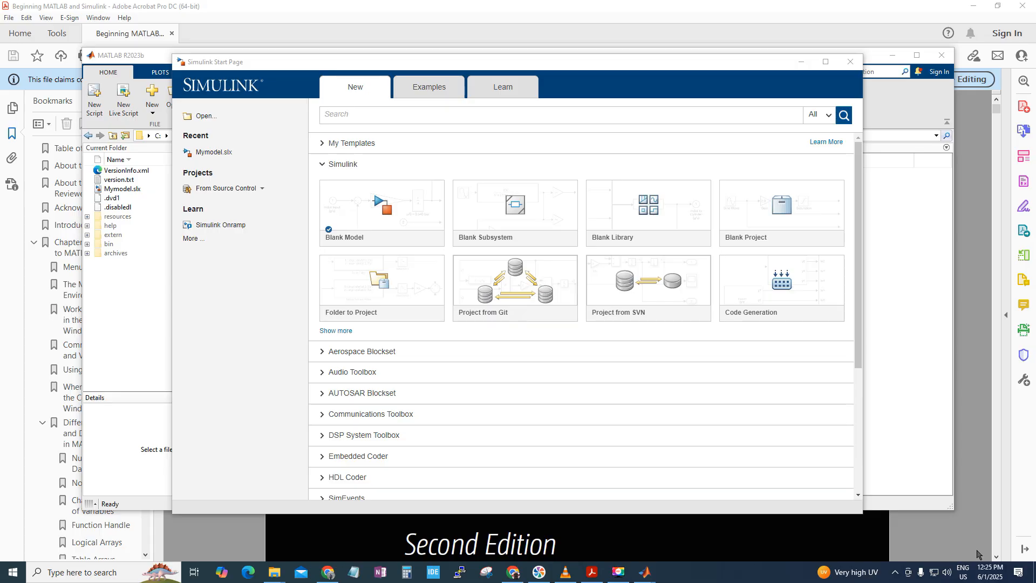
key(super+Up)
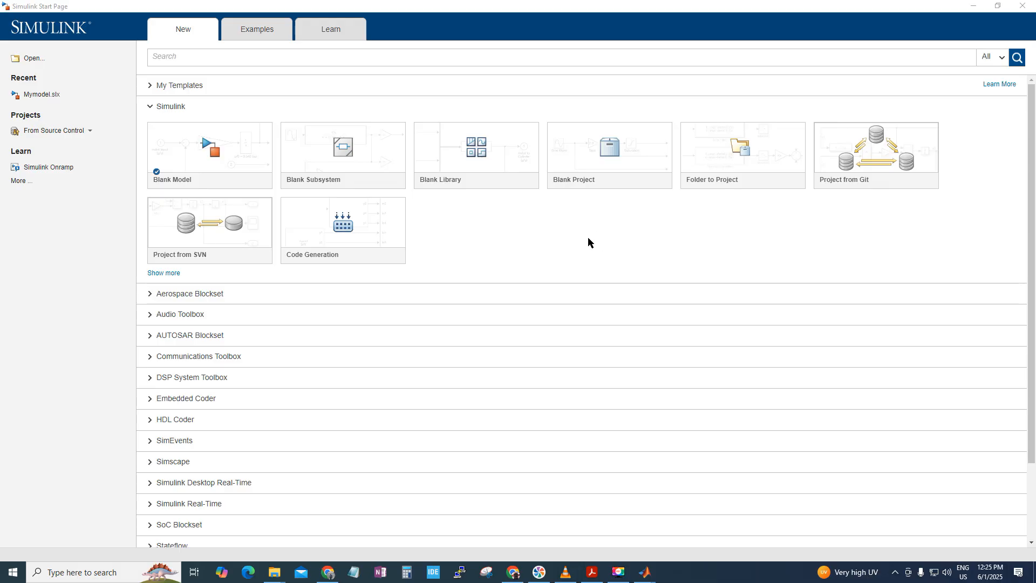
Look through the start page's template categories and its Examples and Learn sections, then return to the new-model templates.
scroll(467, 349, down, 1)
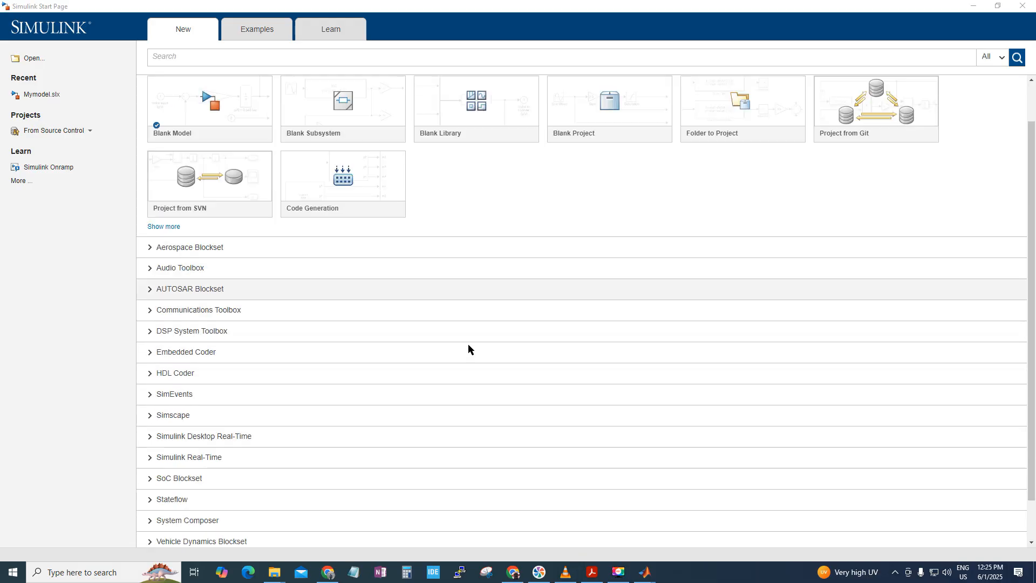
scroll(468, 344, down, 3)
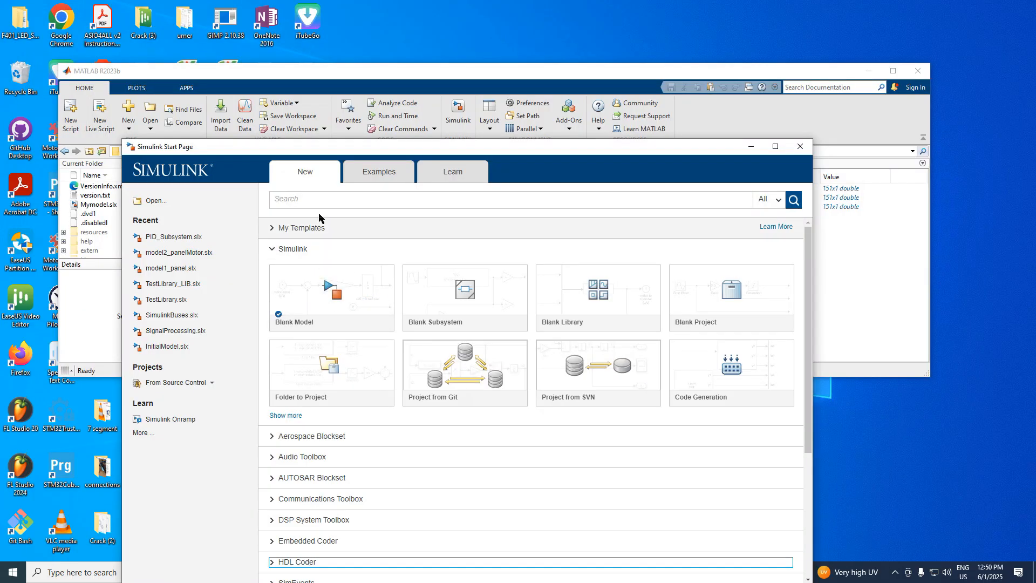
click(367, 175)
click(458, 174)
click(297, 174)
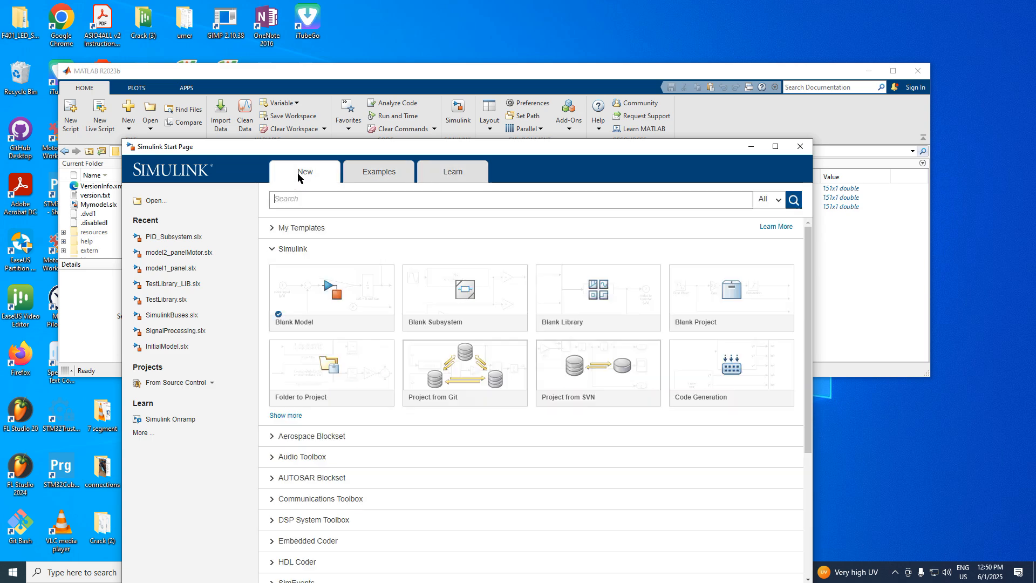
Create a new model from the Blank Model template and maximize its window.
mouse_move(339, 295)
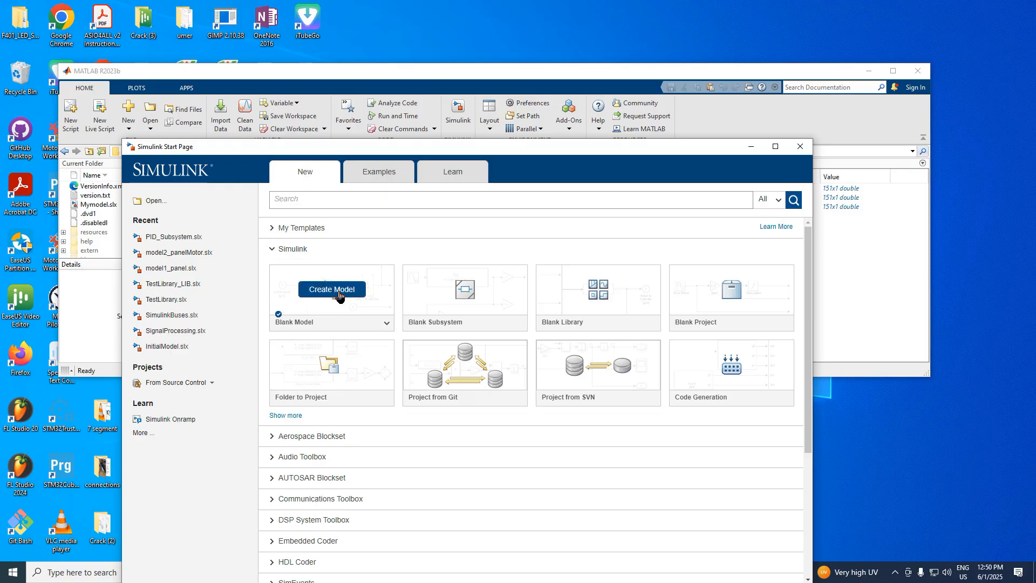
click(339, 295)
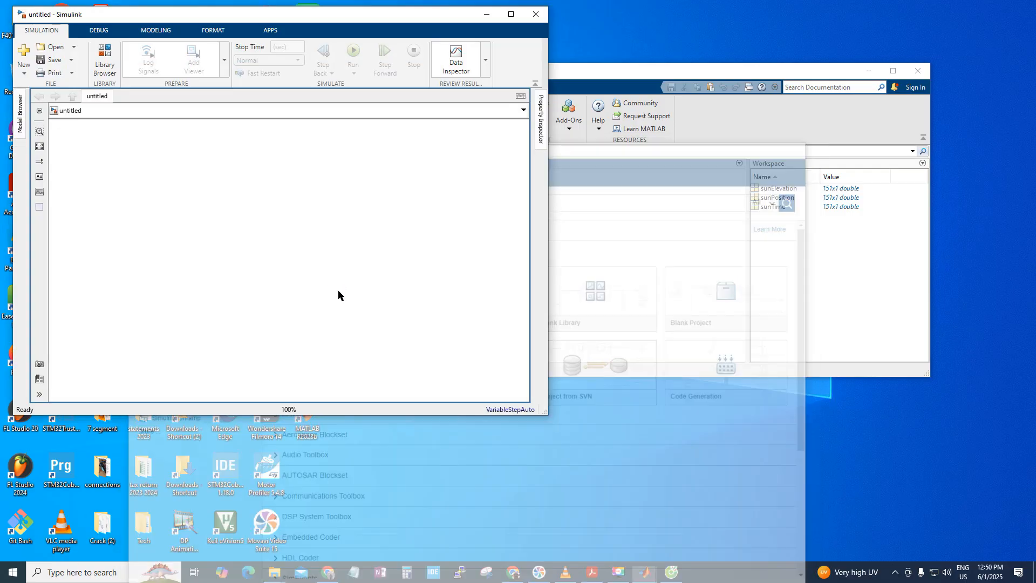
click(511, 15)
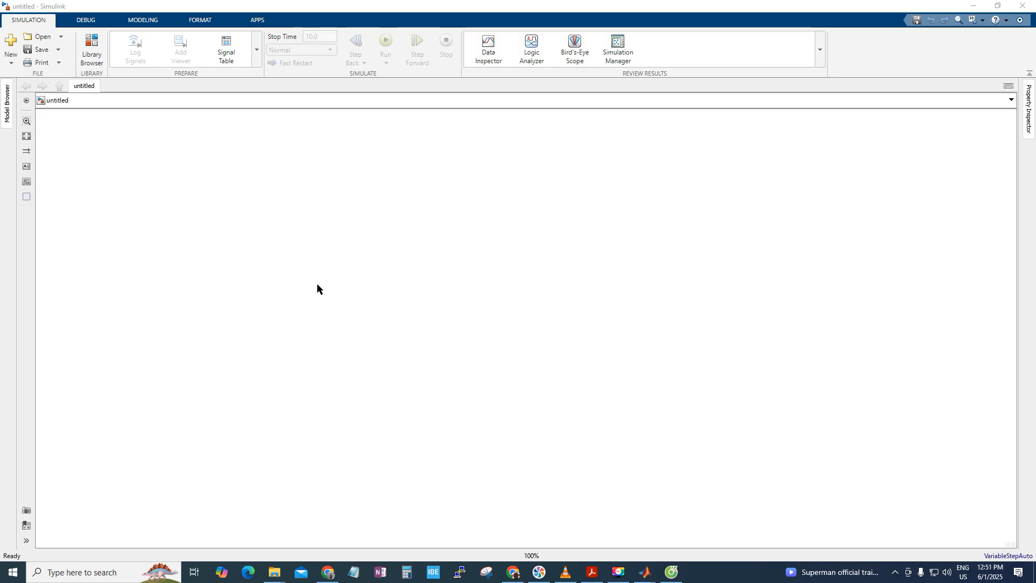
Try to save the model as "my first model" in the temp iso folder.
click(37, 51)
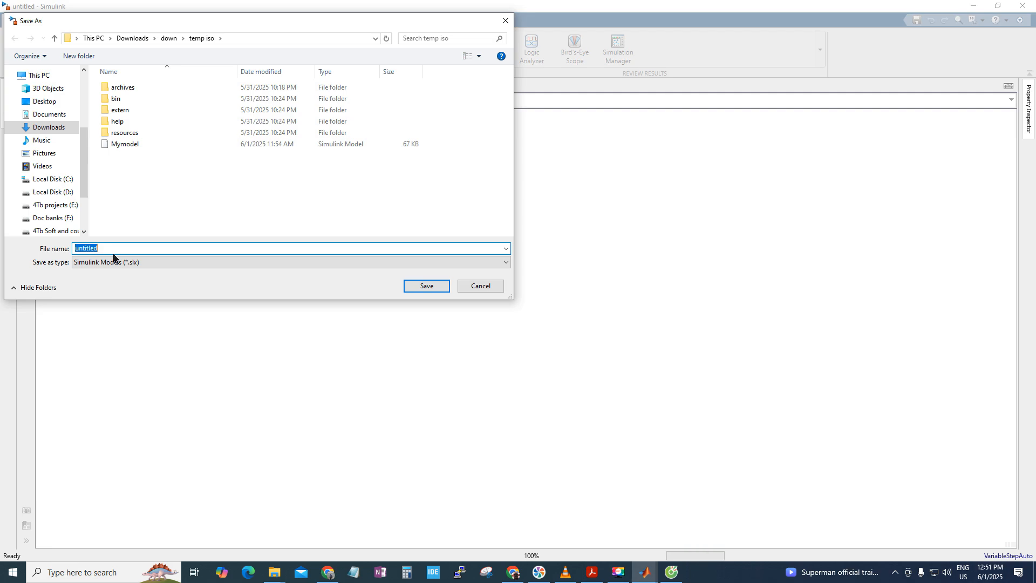
text(my first mo)
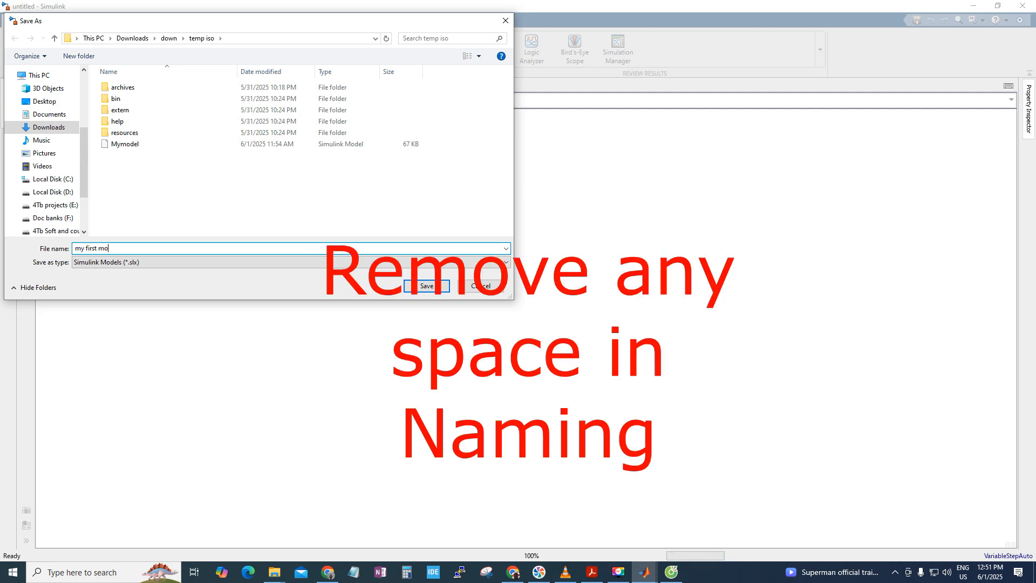
text(del)
key(Return)
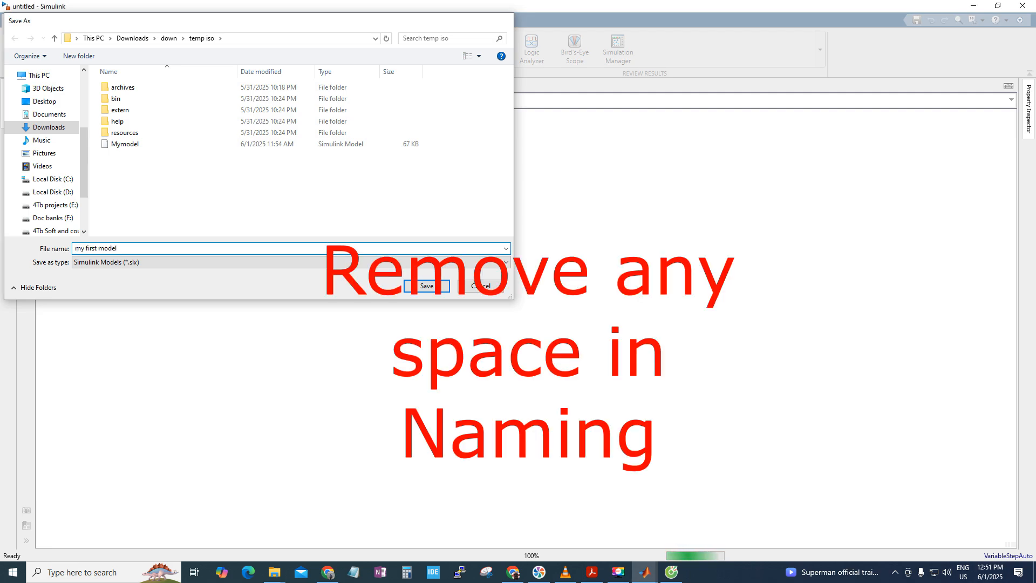
click(425, 285)
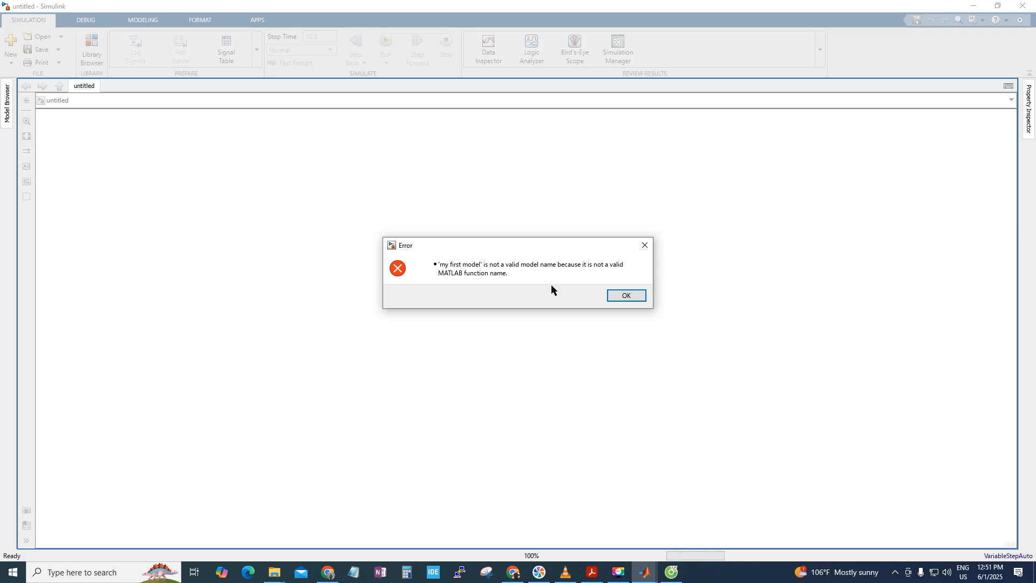
click(624, 295)
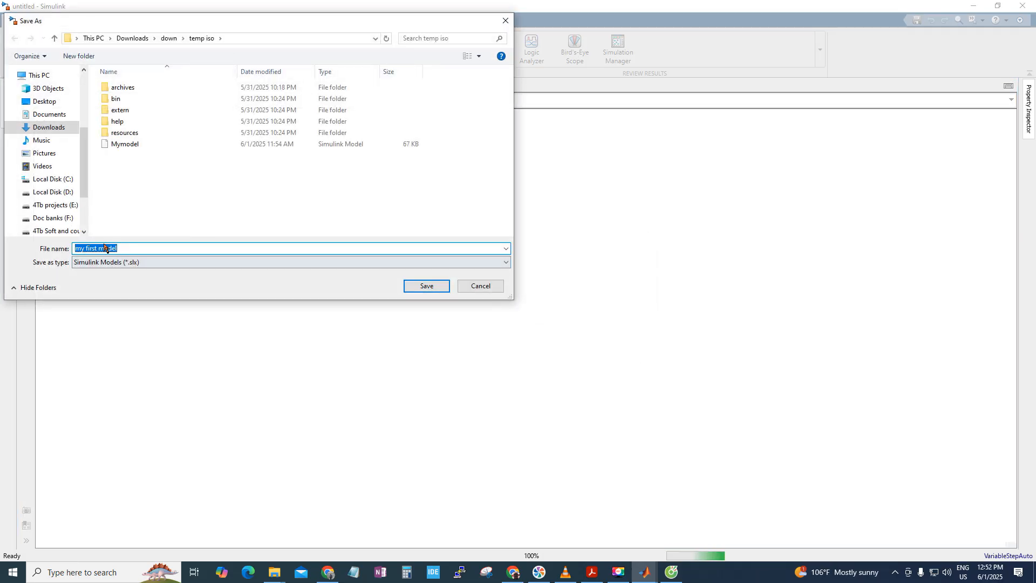
Remove the spaces from the file name and save the model as myfirstmodel.
click(98, 246)
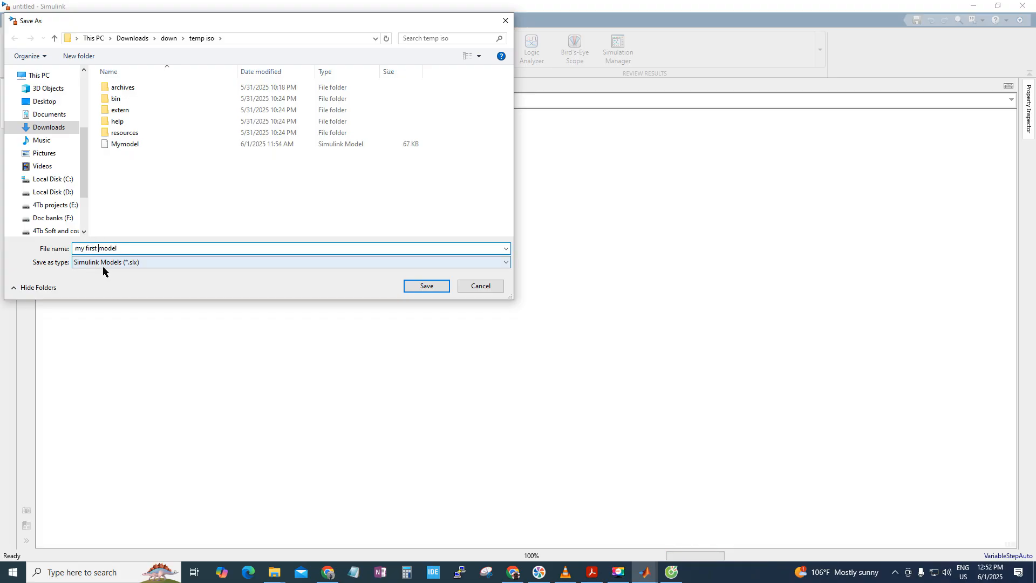
key(BackSpace)
click(85, 246)
key(BackSpace)
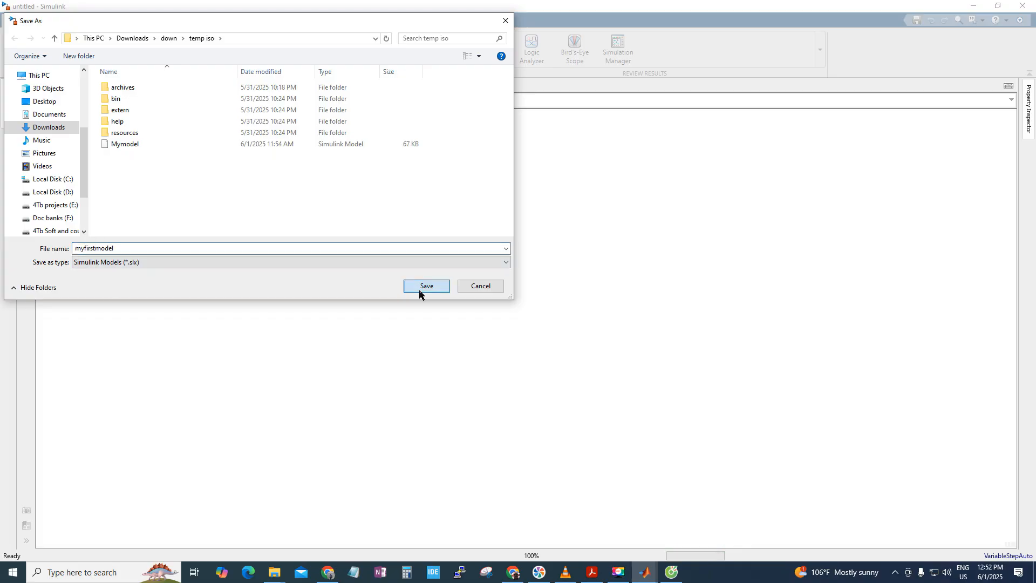
click(419, 290)
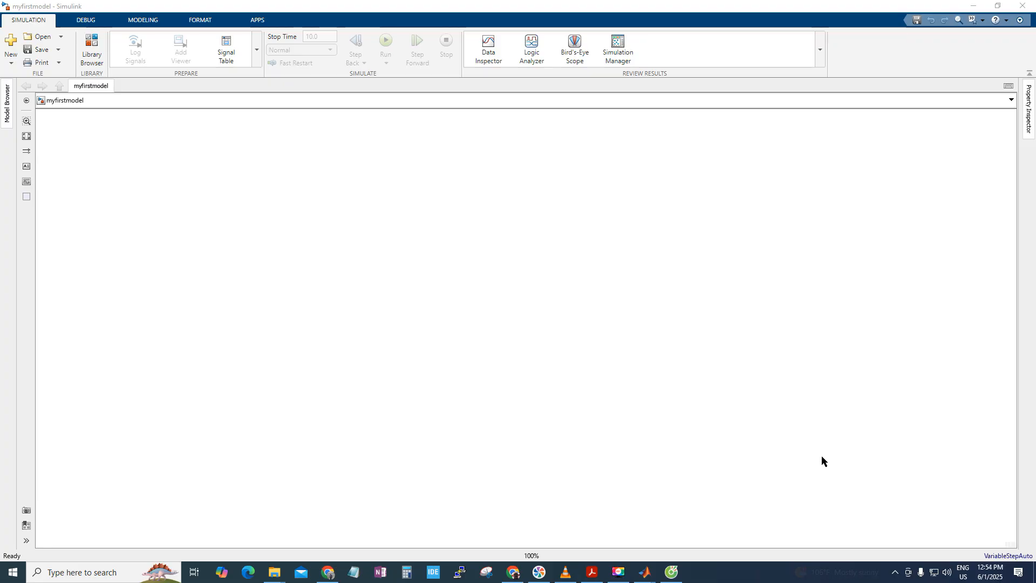
Open the Library Browser docked beside the canvas, and also launch it as a standalone window.
click(91, 51)
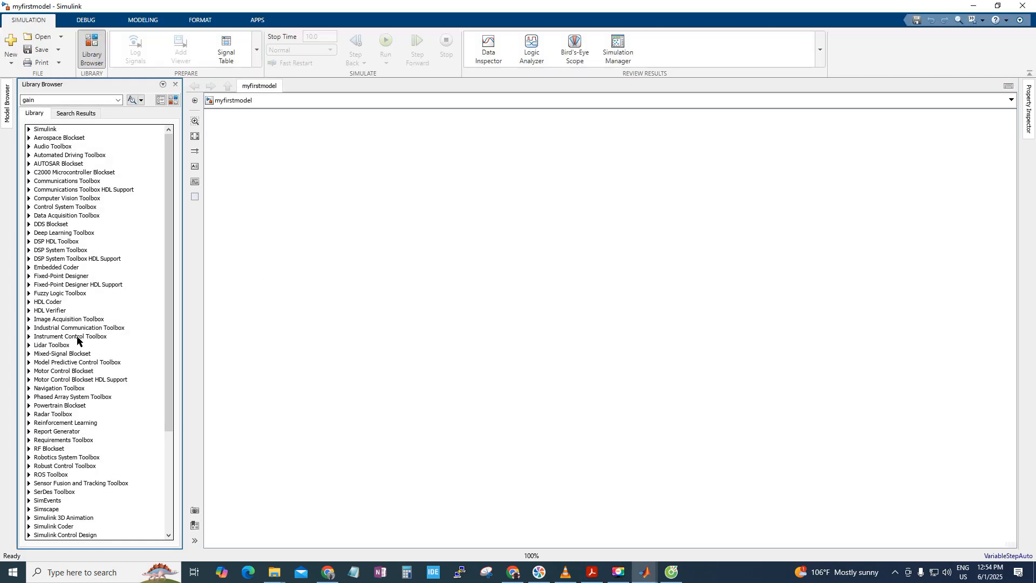
click(174, 101)
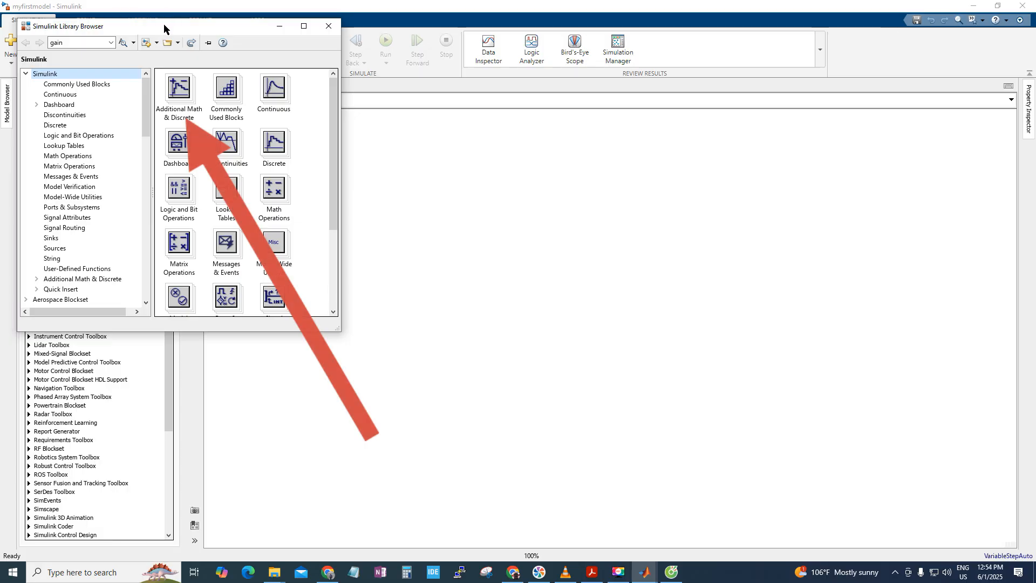
drag(164, 24, 274, 42)
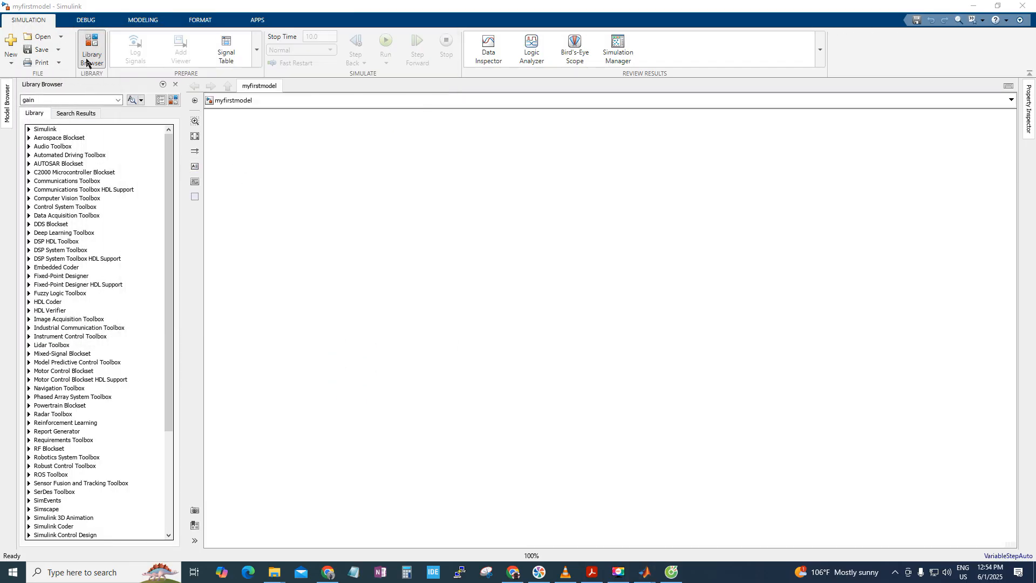
click(87, 63)
click(90, 55)
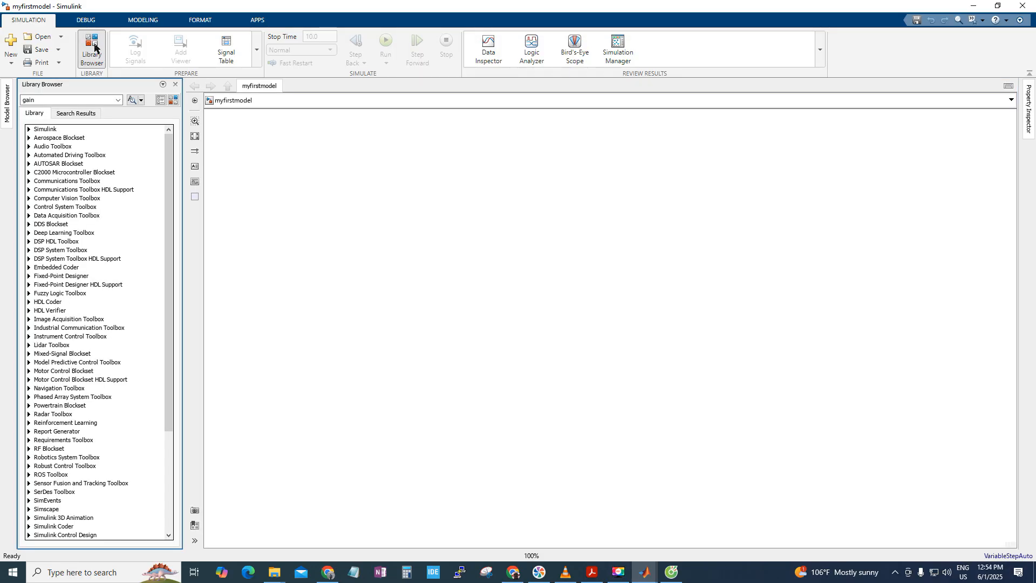
Examine the Simulink library and the Actuators blocks of the Aerospace Blockset in the docked Library Browser, and collapse them.
click(29, 129)
click(29, 129)
click(30, 138)
click(54, 146)
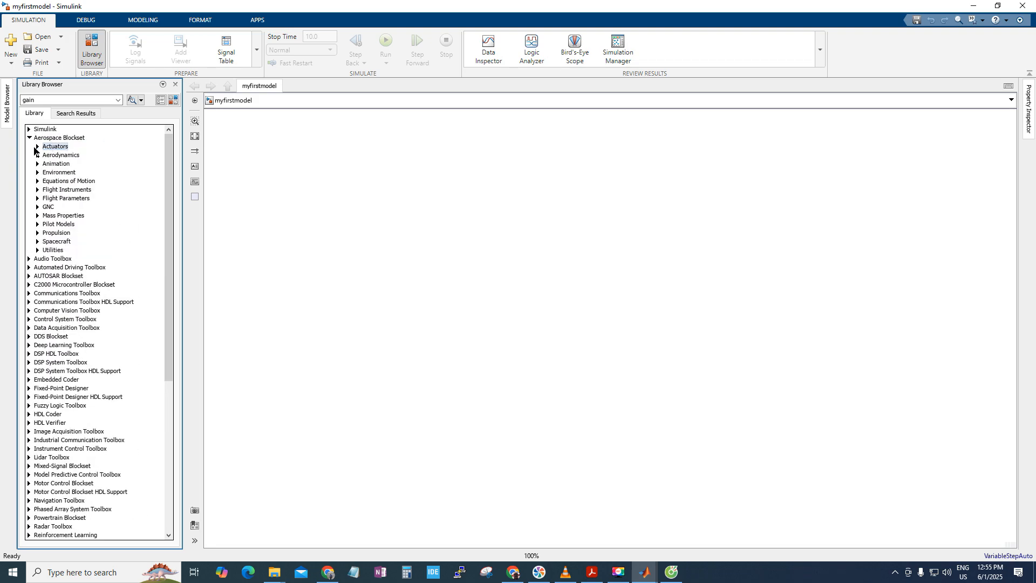
click(38, 146)
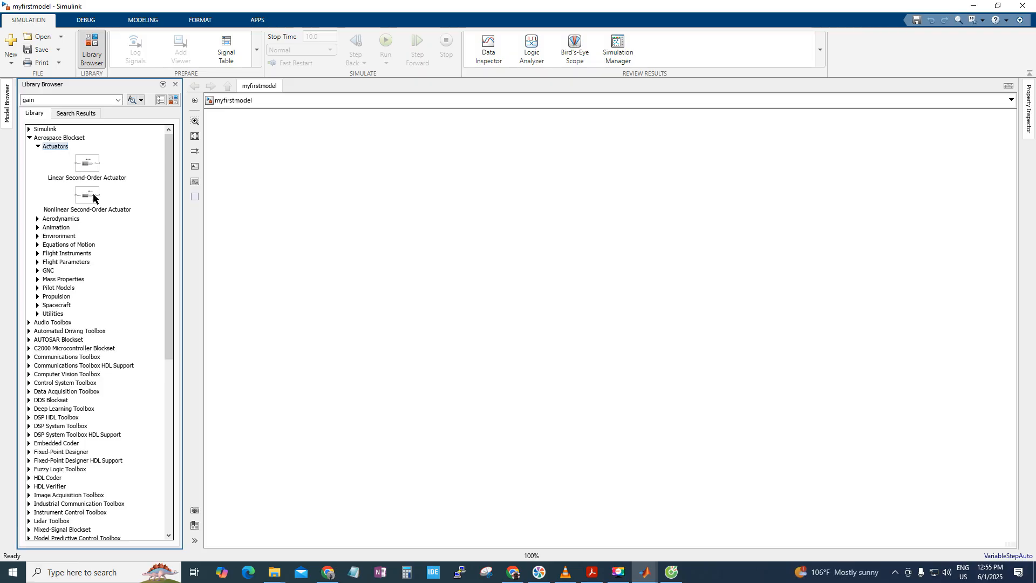
click(38, 146)
click(30, 138)
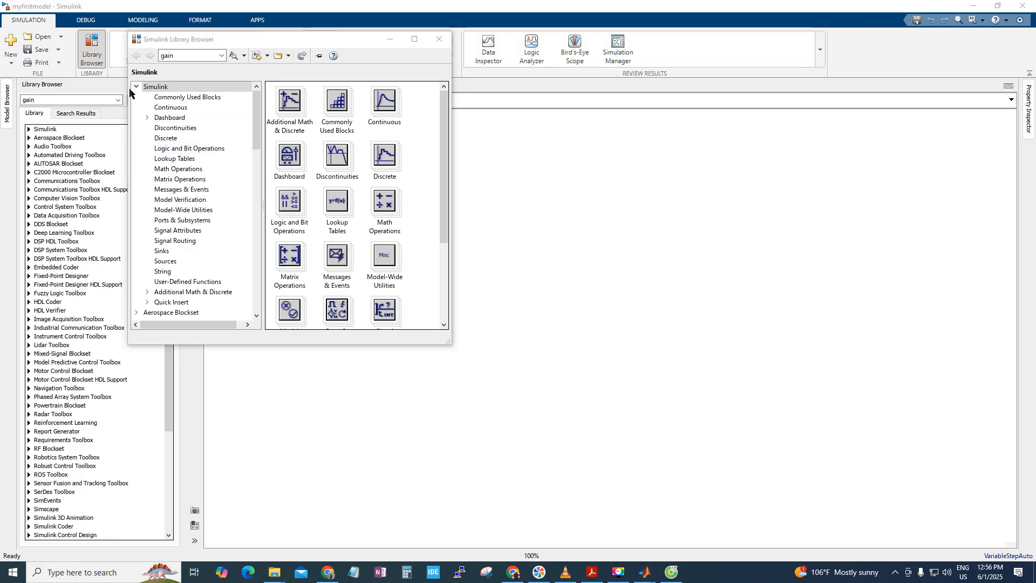
Browse the library list in the standalone Library Browser, including the Simulink Coder library and its Asynchronous sublibrary.
click(137, 87)
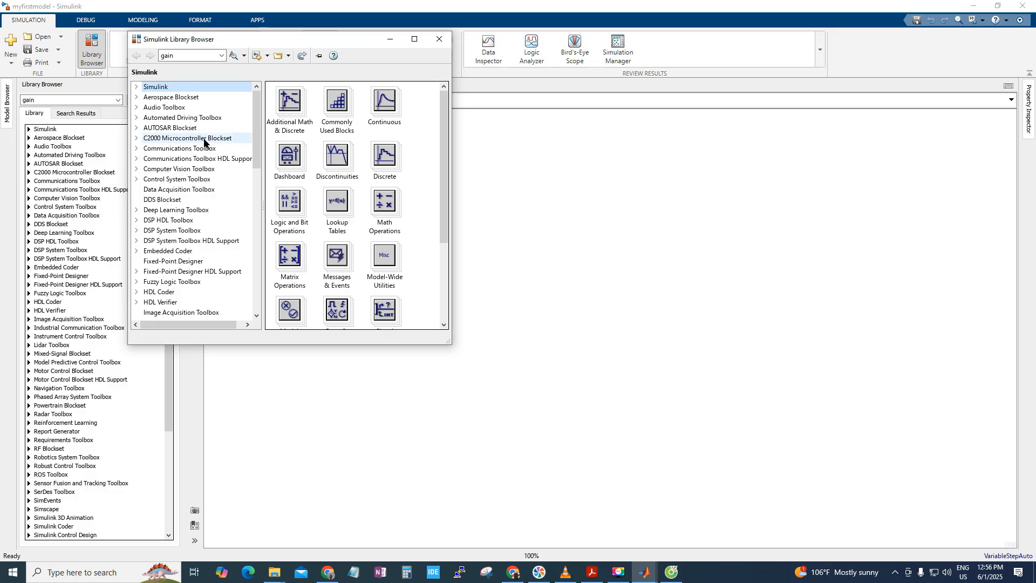
scroll(203, 141, down, 2)
scroll(203, 141, down, 12)
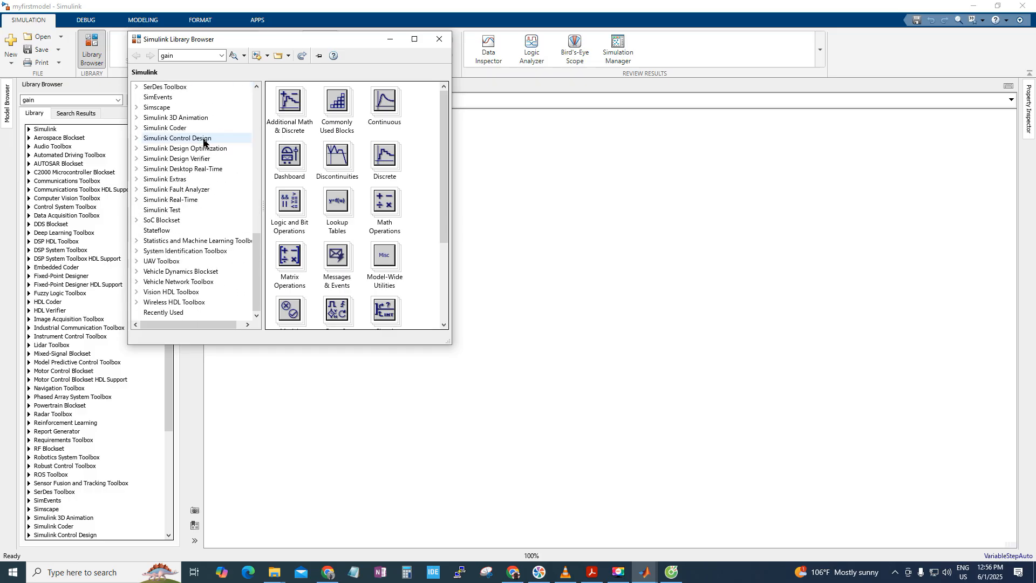
click(137, 127)
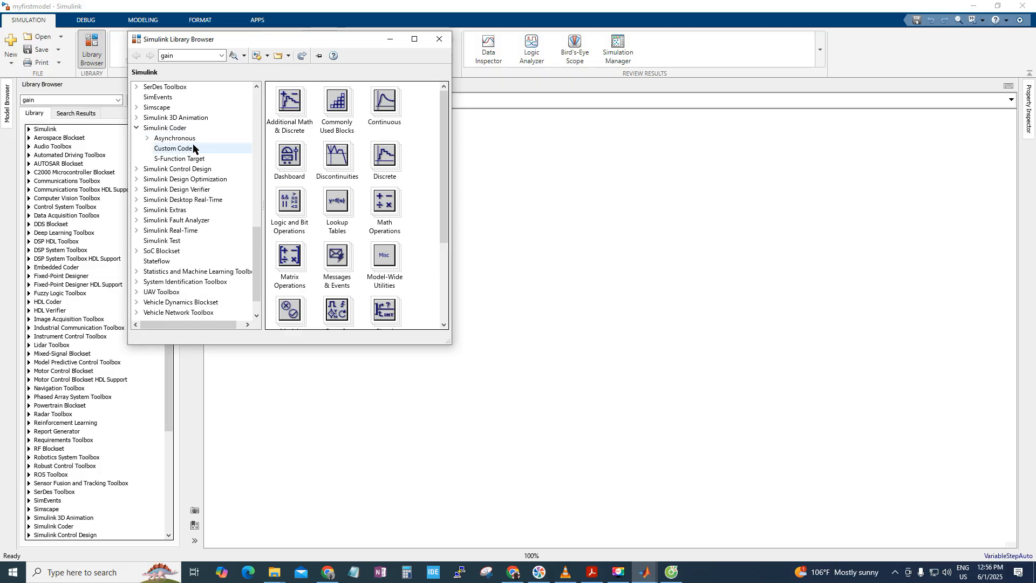
click(179, 139)
click(147, 138)
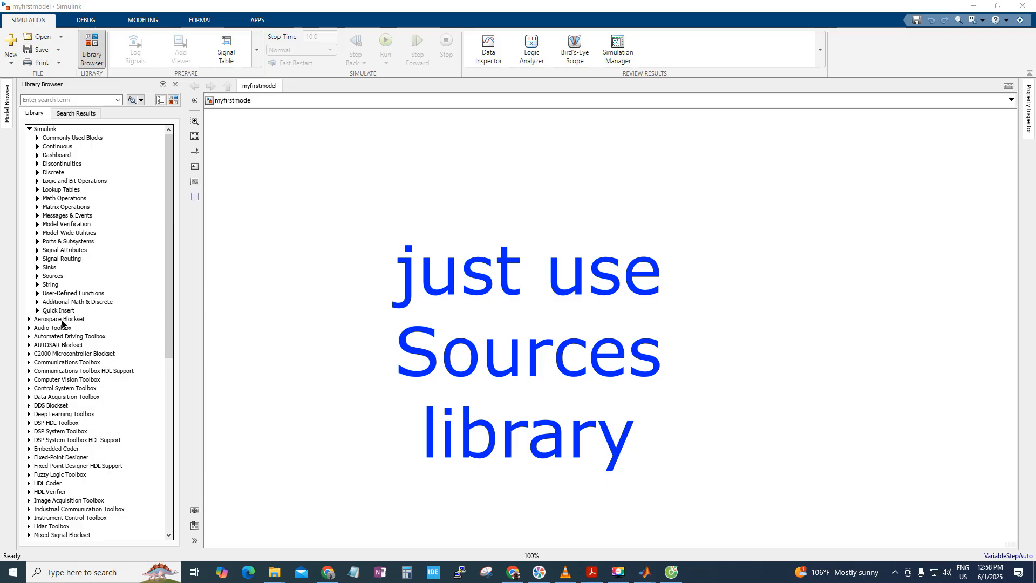
Add a Sine Wave block from the Simulink Sources library to the canvas and review its block parameters without changing them.
click(54, 279)
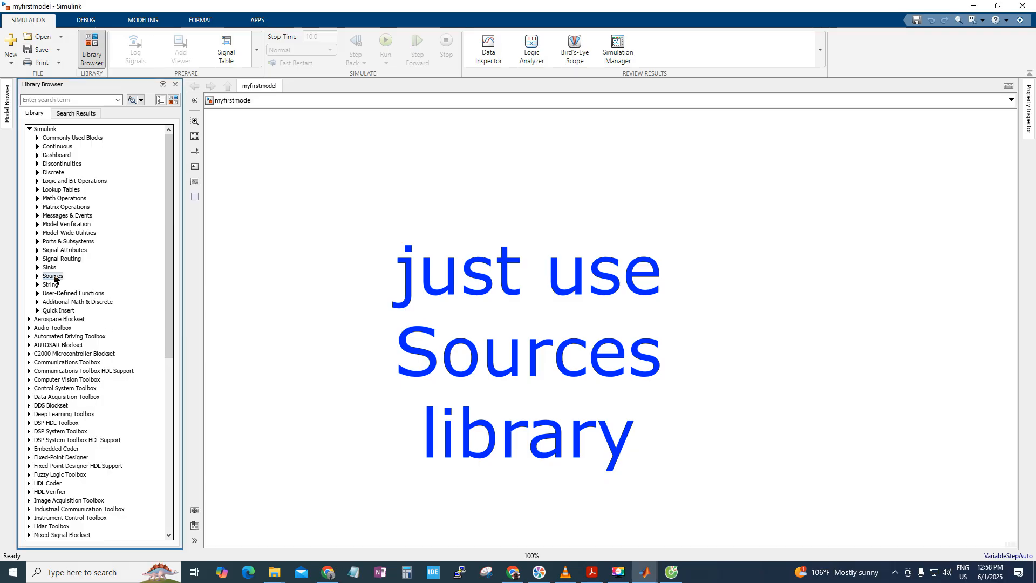
click(37, 276)
drag(169, 253, 170, 302)
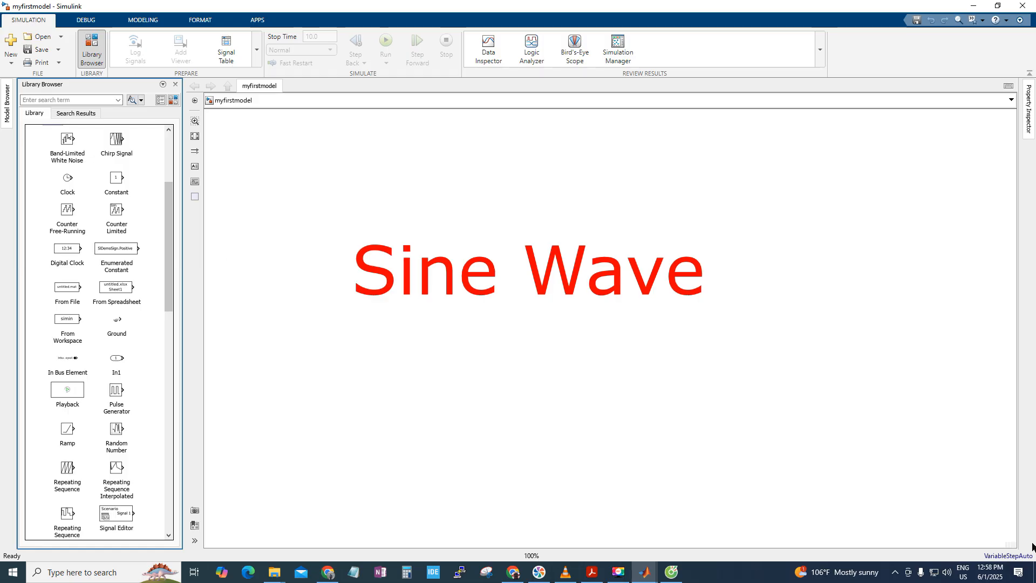
drag(170, 302, 175, 354)
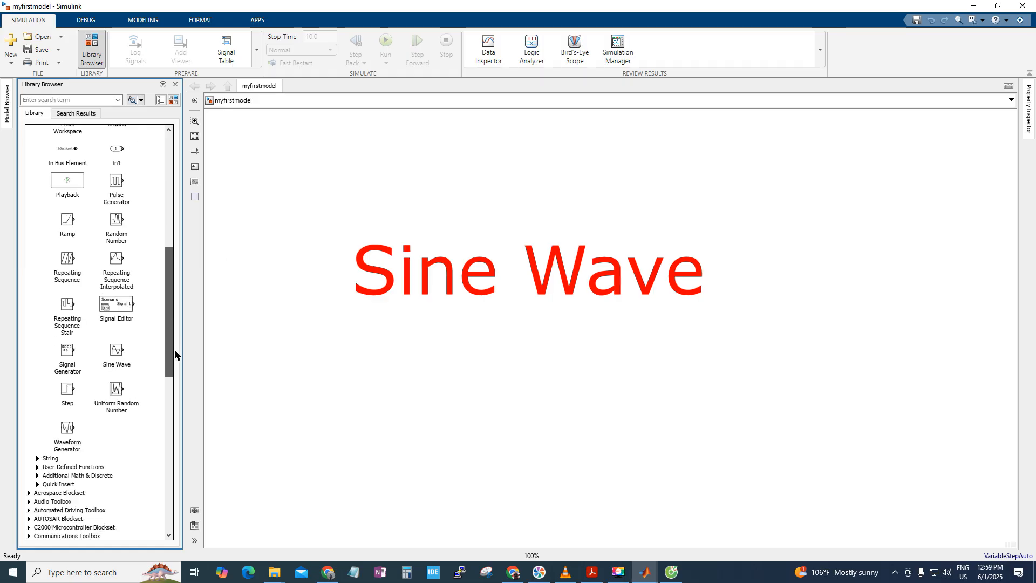
drag(117, 350, 399, 345)
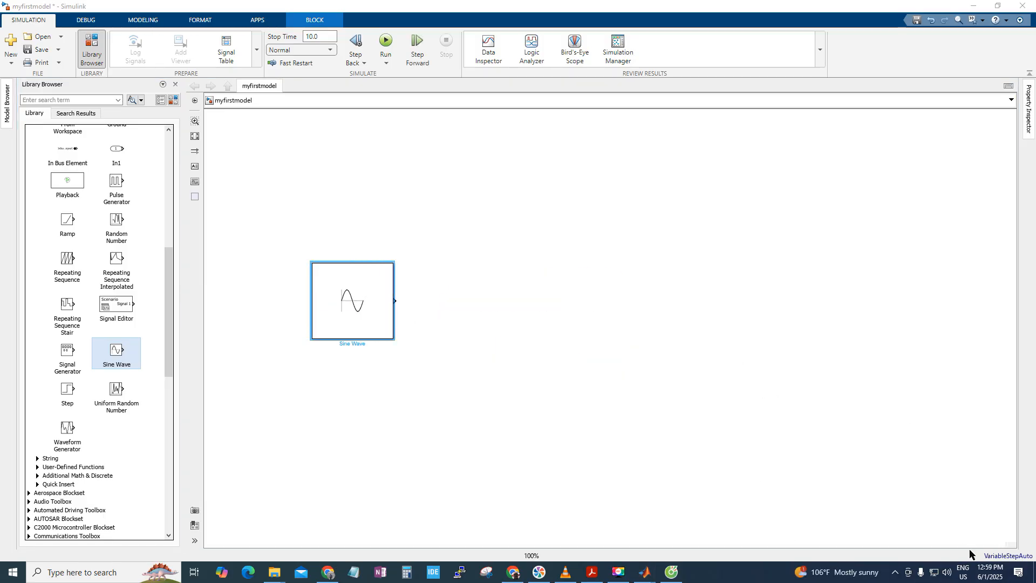
double_click(347, 326)
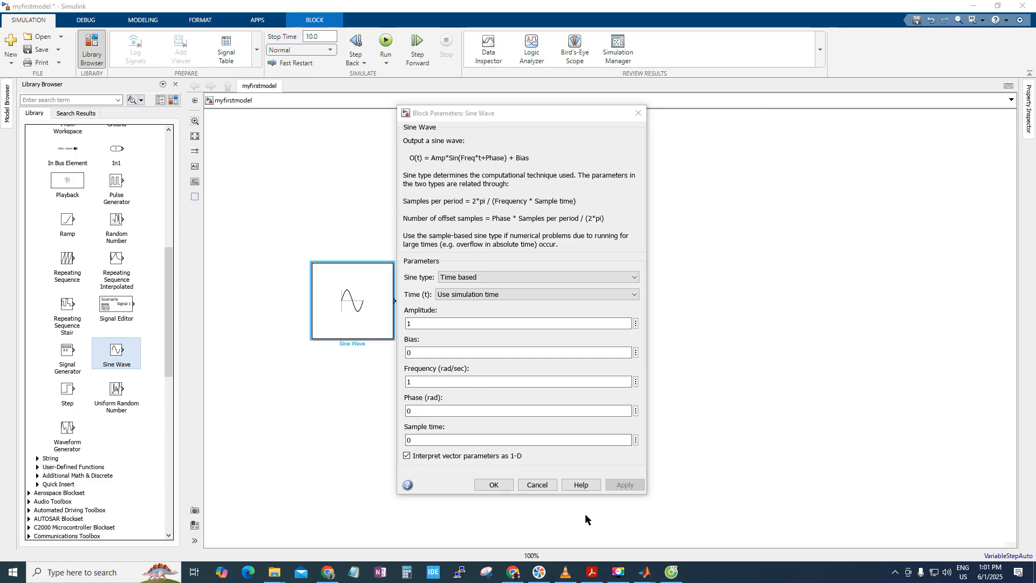
click(536, 485)
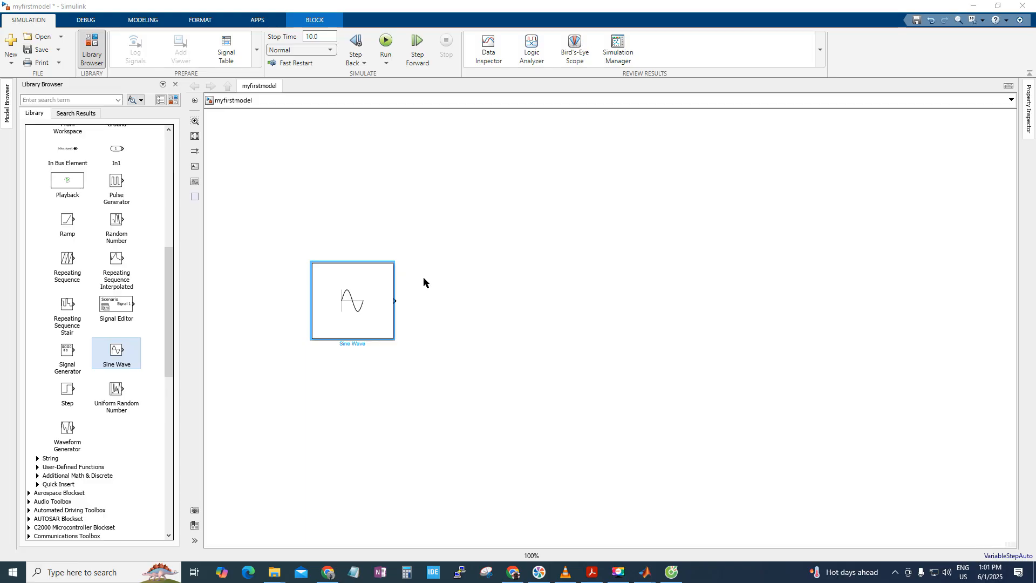
double_click(458, 274)
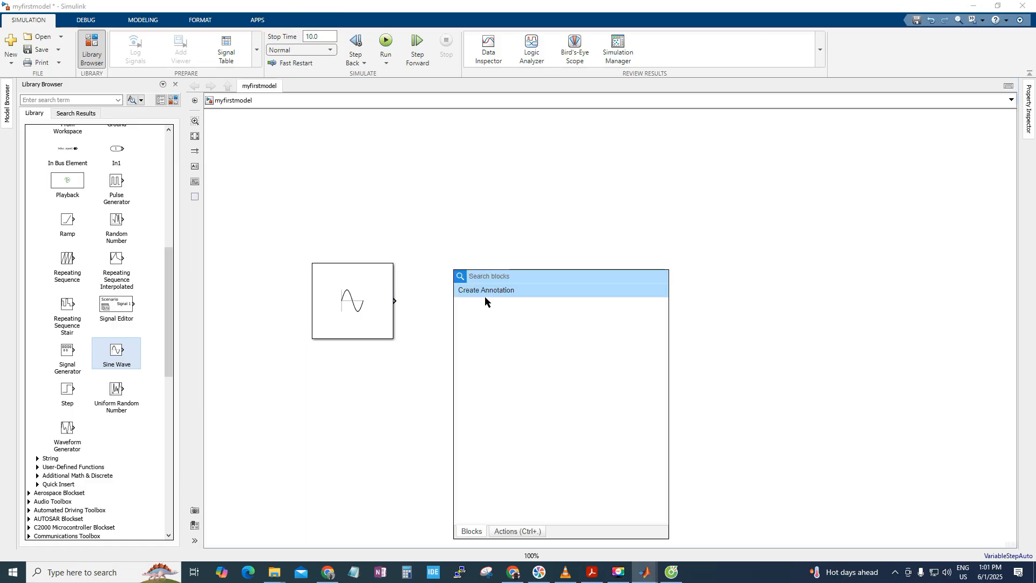
click(436, 293)
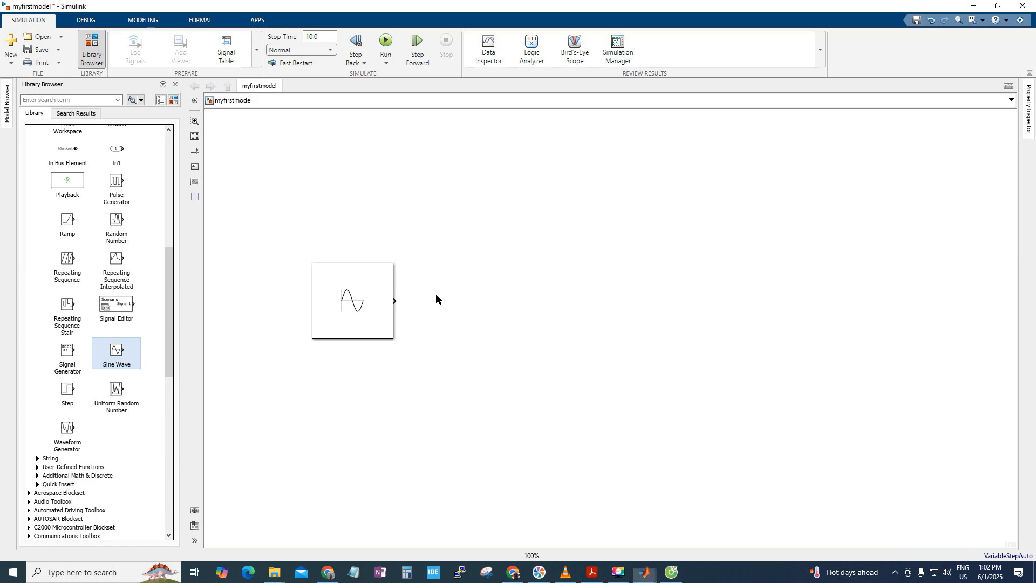
double_click(436, 293)
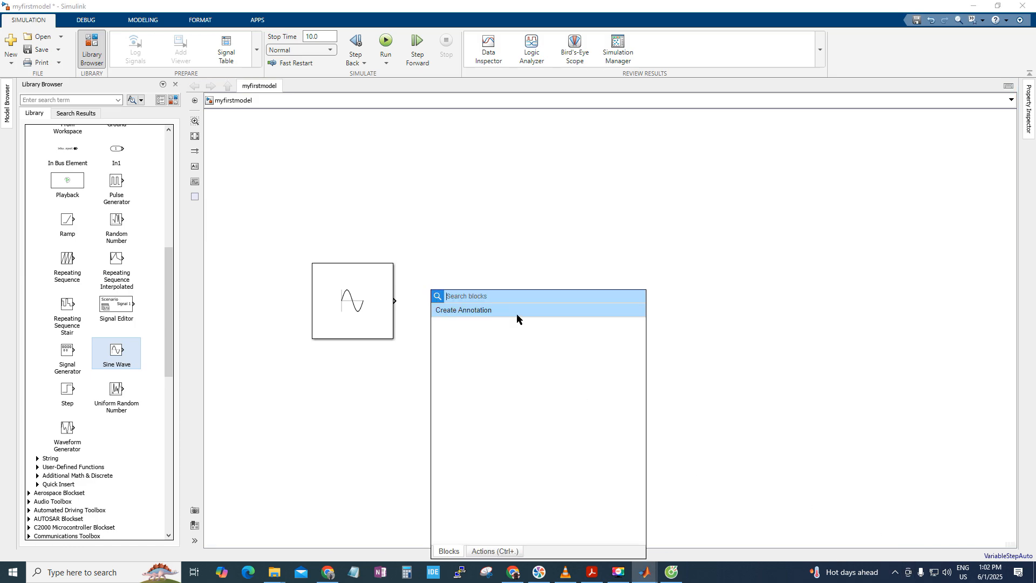
click(976, 550)
Search for "gain" on the canvas to add the Simulink Gain block, and place it in line with the Sine Wave output so they connect.
double_click(480, 296)
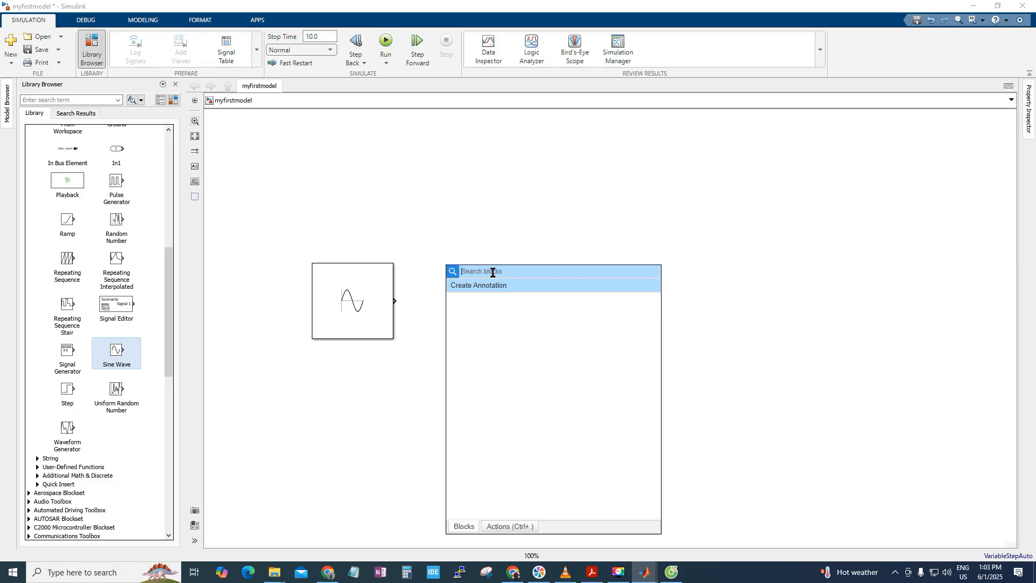
text(gain)
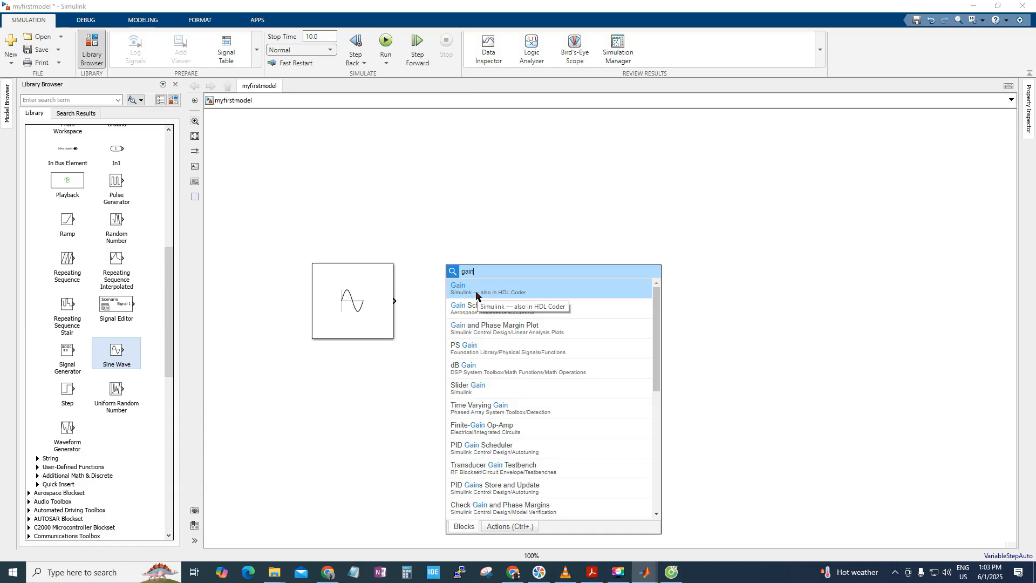
click(477, 289)
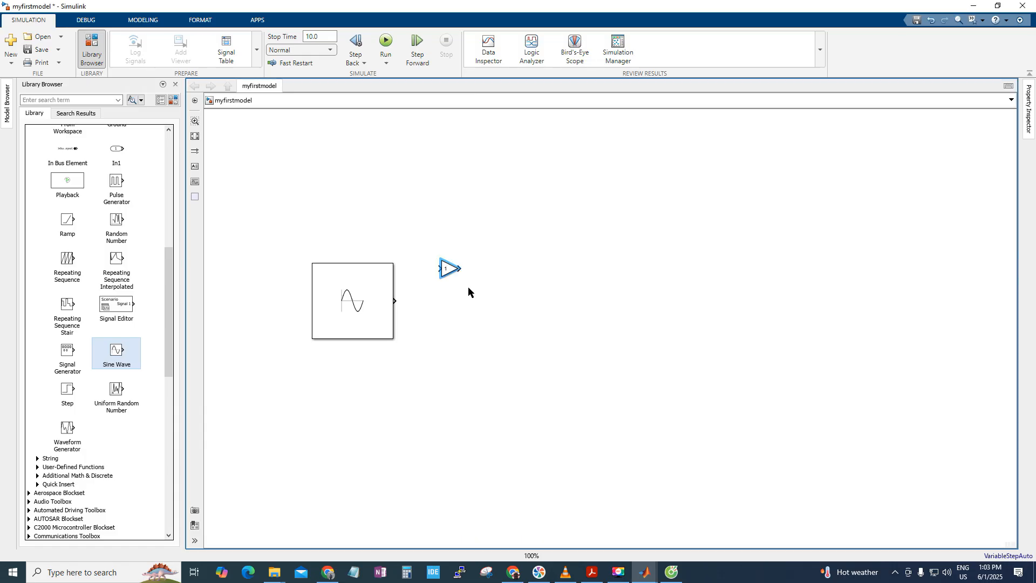
drag(451, 269, 501, 306)
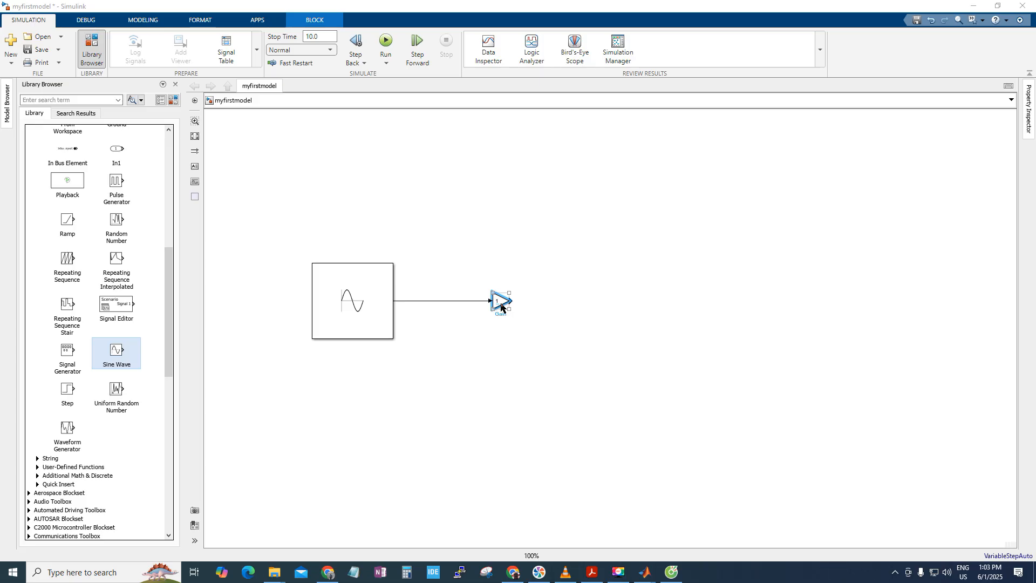
Set the Gain block's gain parameter to 3 and apply it.
double_click(497, 301)
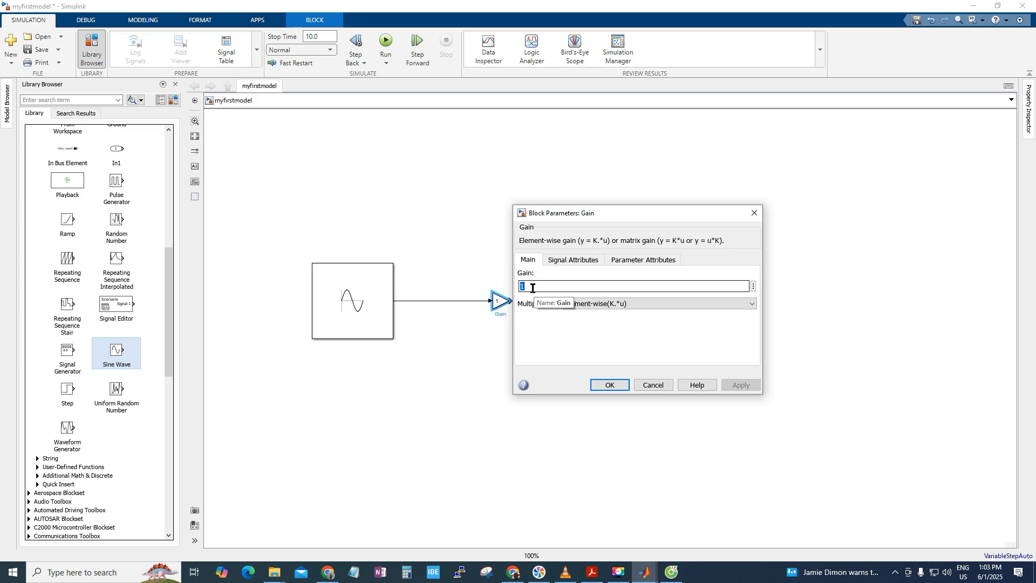
text(3)
click(740, 385)
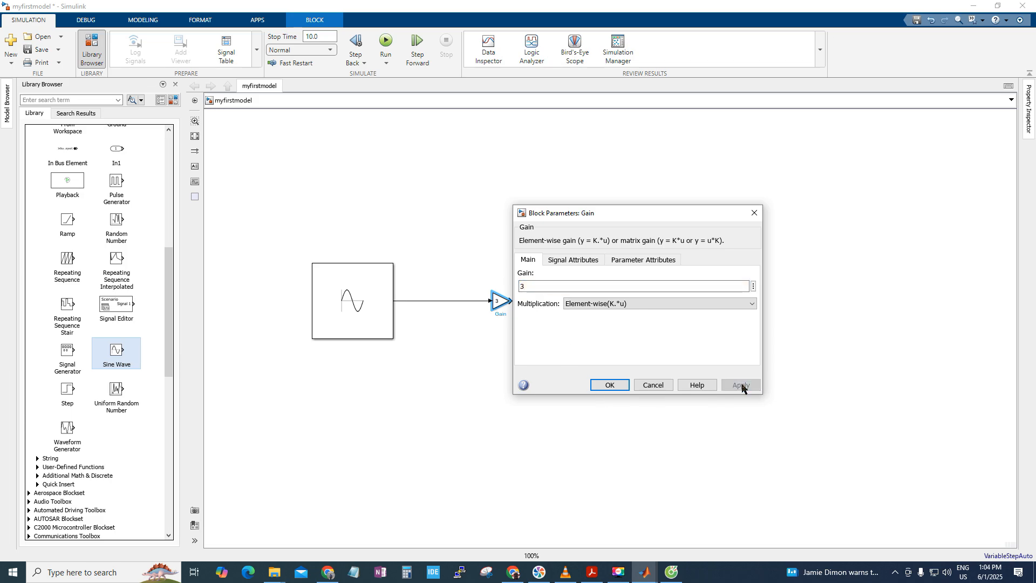
click(607, 385)
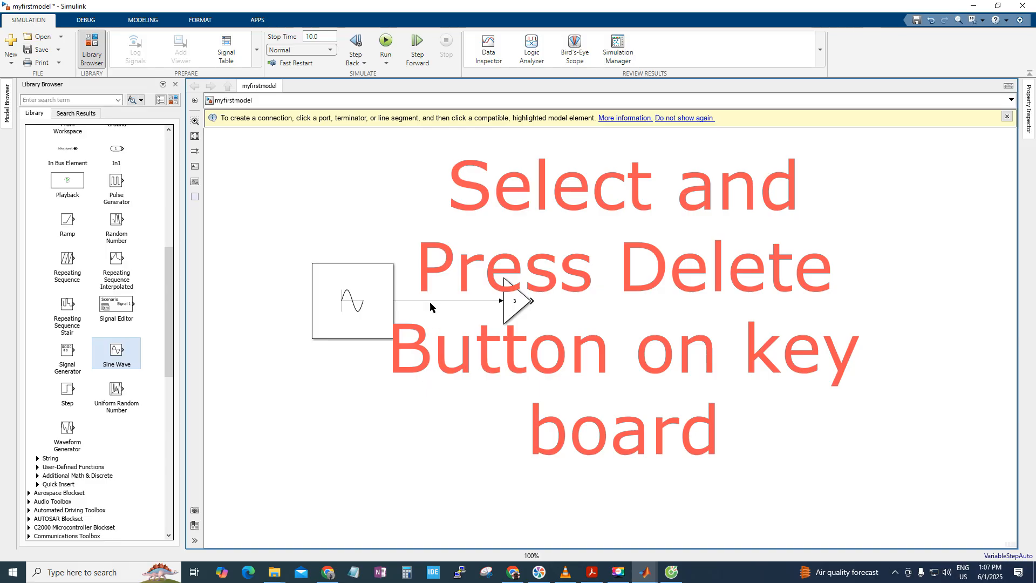
Delete the signal line between the Sine Wave and Gain blocks and redraw it from the output port to the input port.
click(432, 302)
key(Delete)
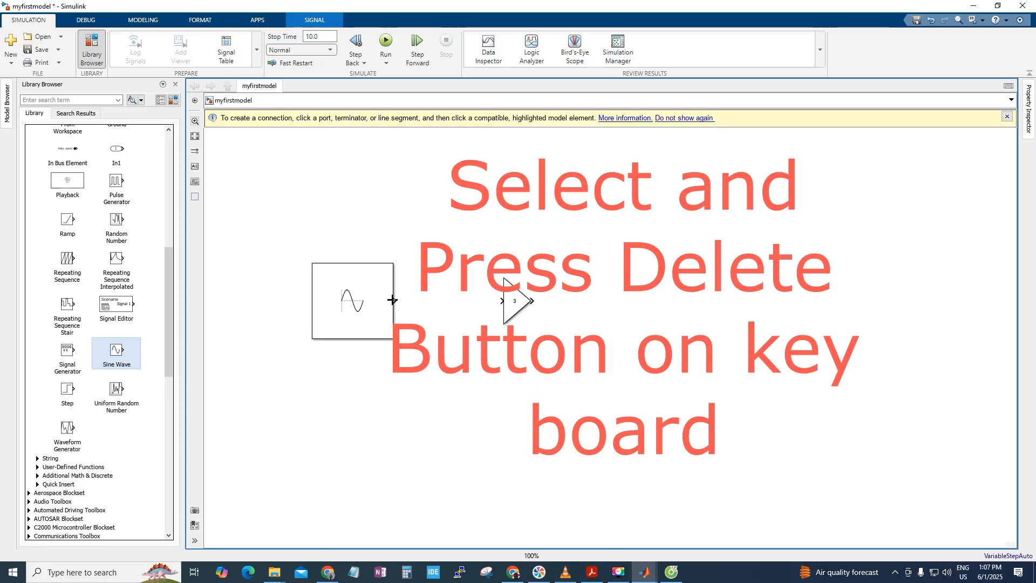
drag(394, 301, 500, 301)
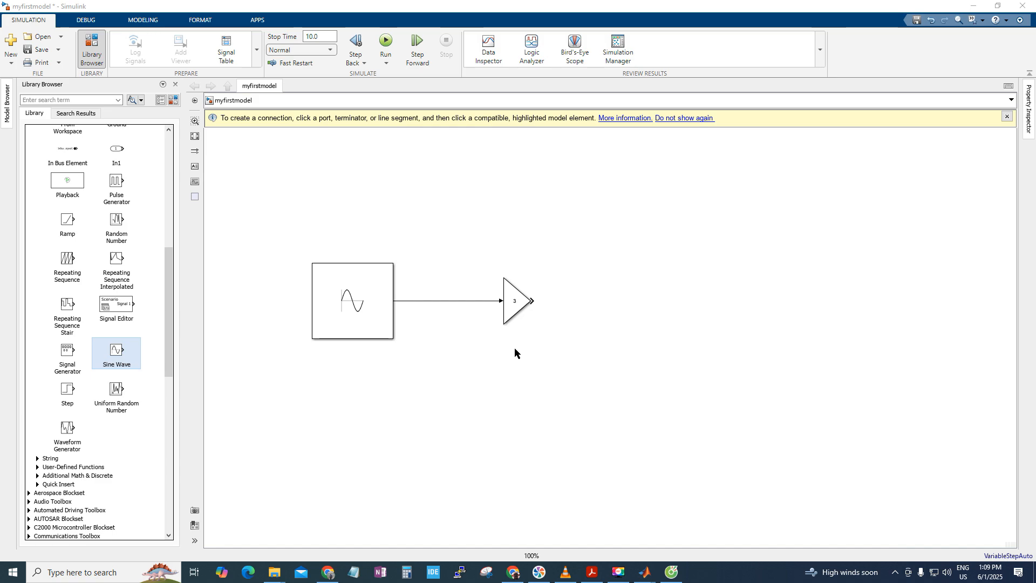
Add an enlarged Scope block from Simulink/Sinks beside the Gain block and connect the Gain output to its input.
click(597, 295)
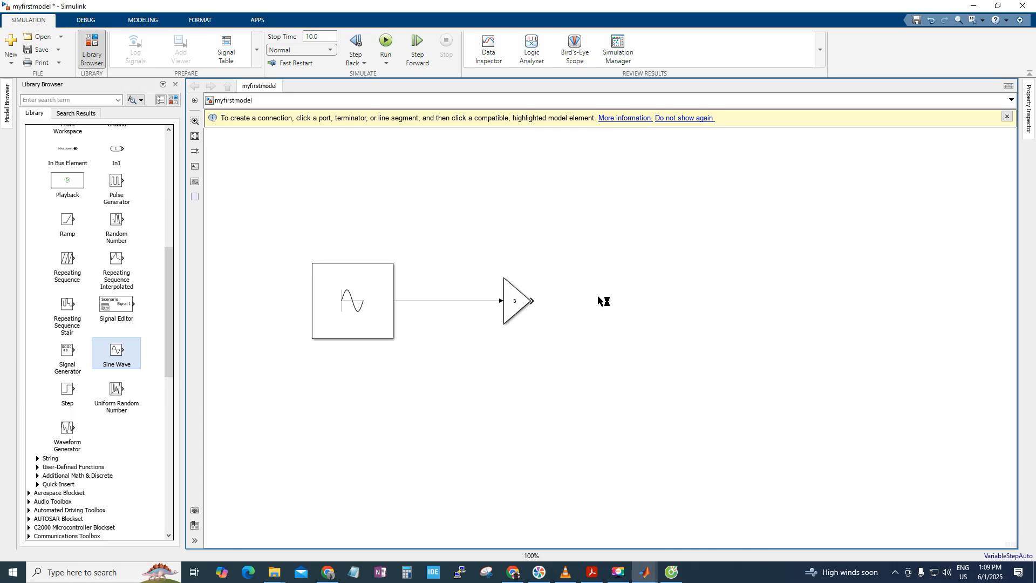
text(scop)
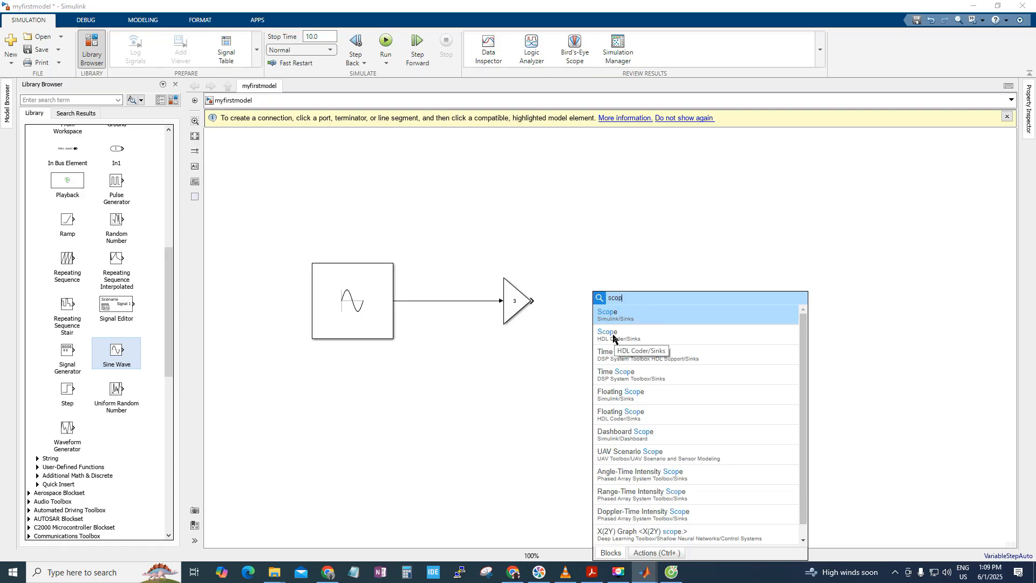
click(613, 316)
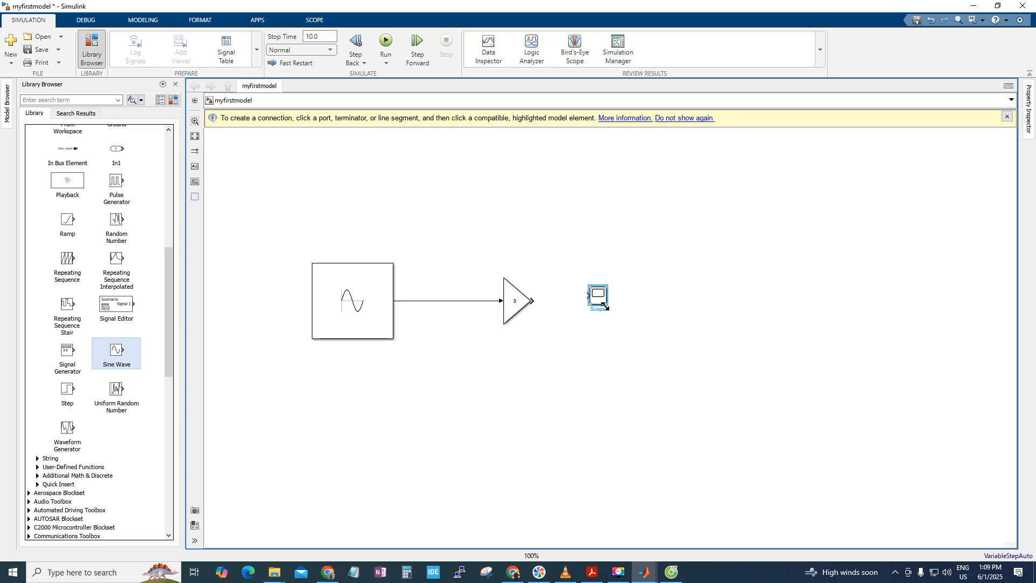
mouse_move(605, 307)
mouse_down()
mouse_move(620, 340)
mouse_move(606, 317)
mouse_move(612, 325)
mouse_up()
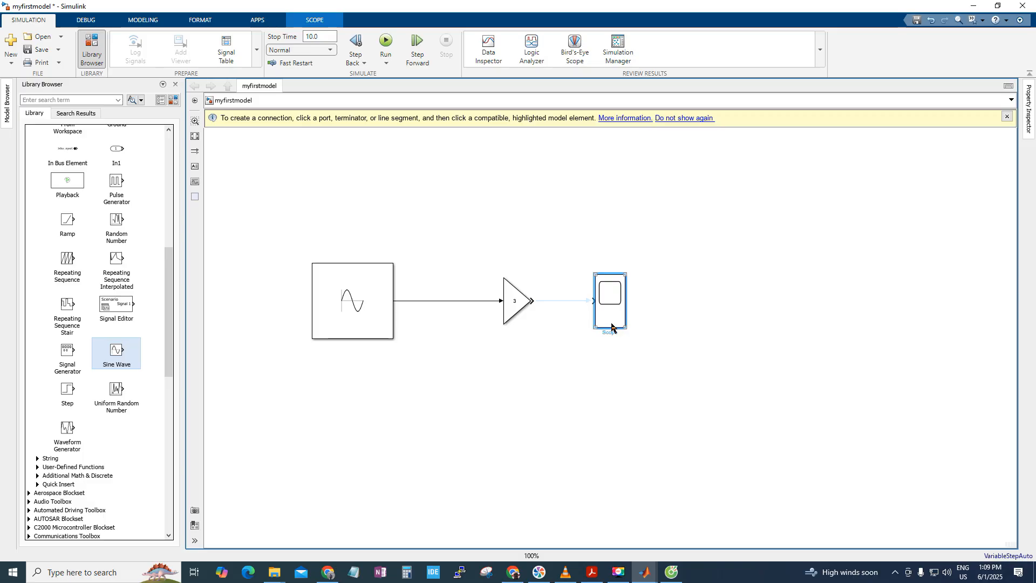
click(569, 300)
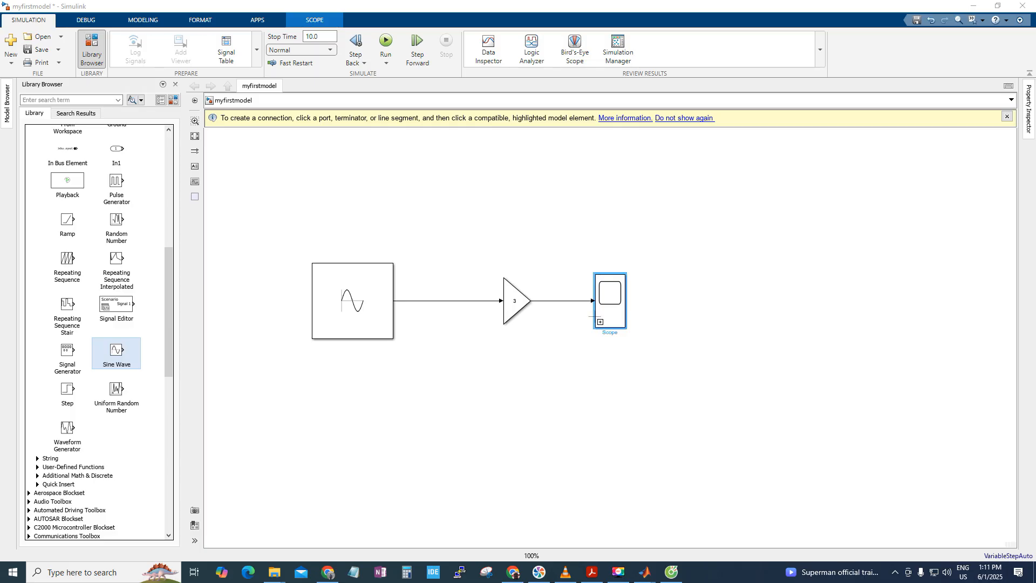
Connect a second Scope input to a branch of the Sine Wave signal line, and move the Scope to straighten both lines.
click(595, 316)
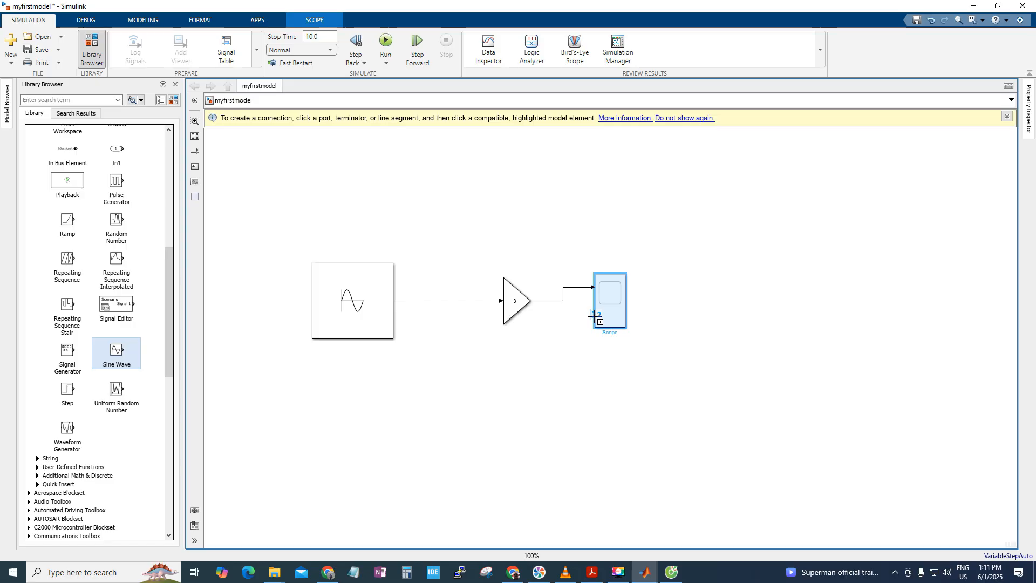
mouse_move(594, 316)
mouse_down()
mouse_move(545, 320)
mouse_move(532, 351)
mouse_move(422, 356)
mouse_move(419, 301)
mouse_up()
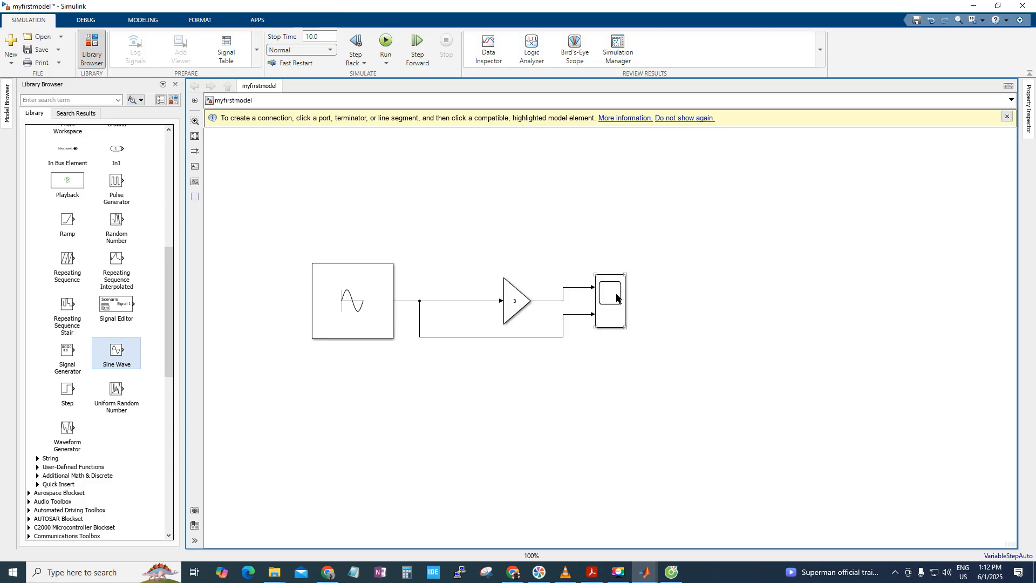
drag(614, 310, 617, 324)
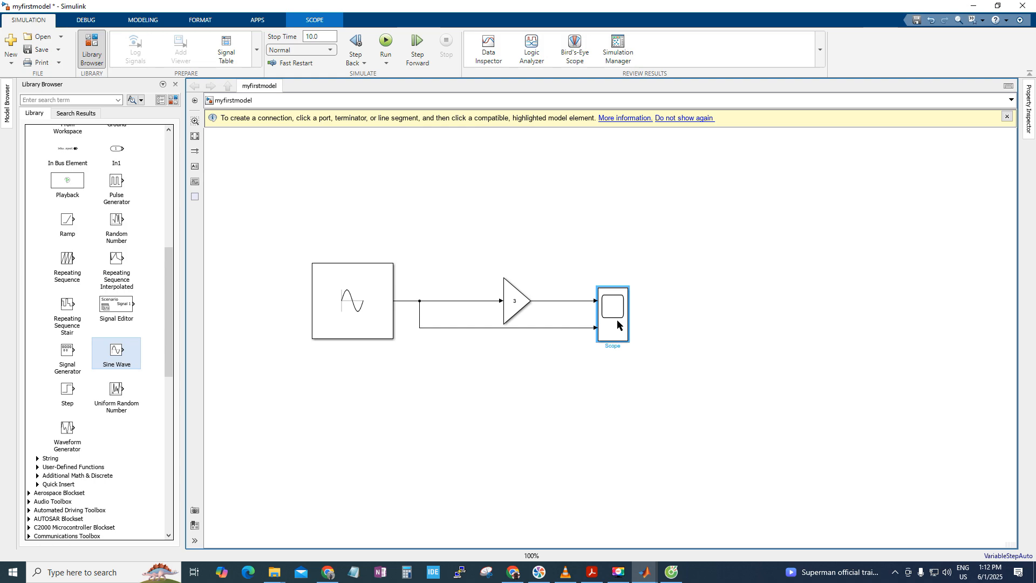
click(756, 328)
Delete the branch line to the second Scope input and redraw it from the Sine Wave signal line.
click(571, 328)
key(Delete)
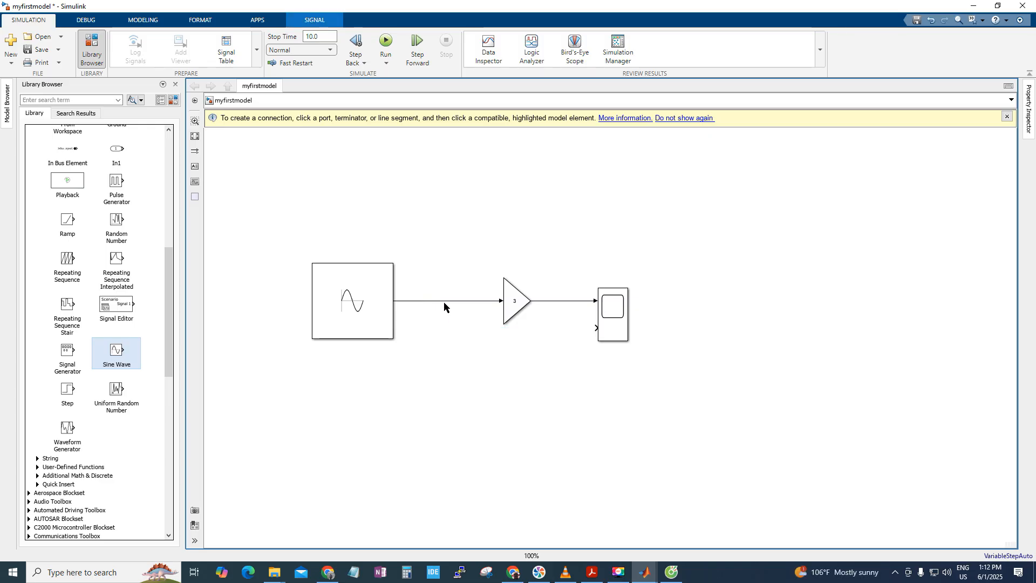
click(428, 302)
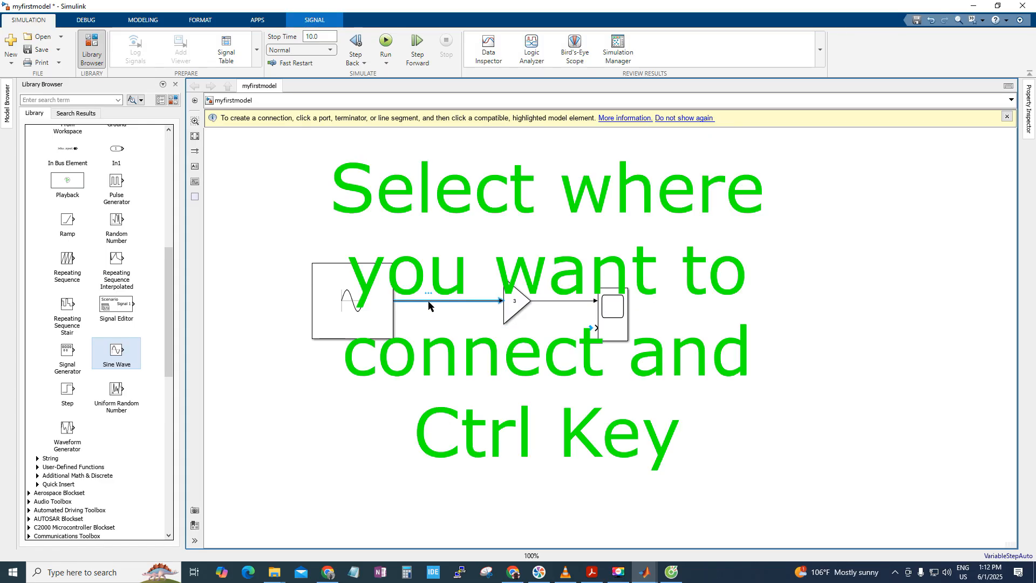
drag(429, 304, 596, 328)
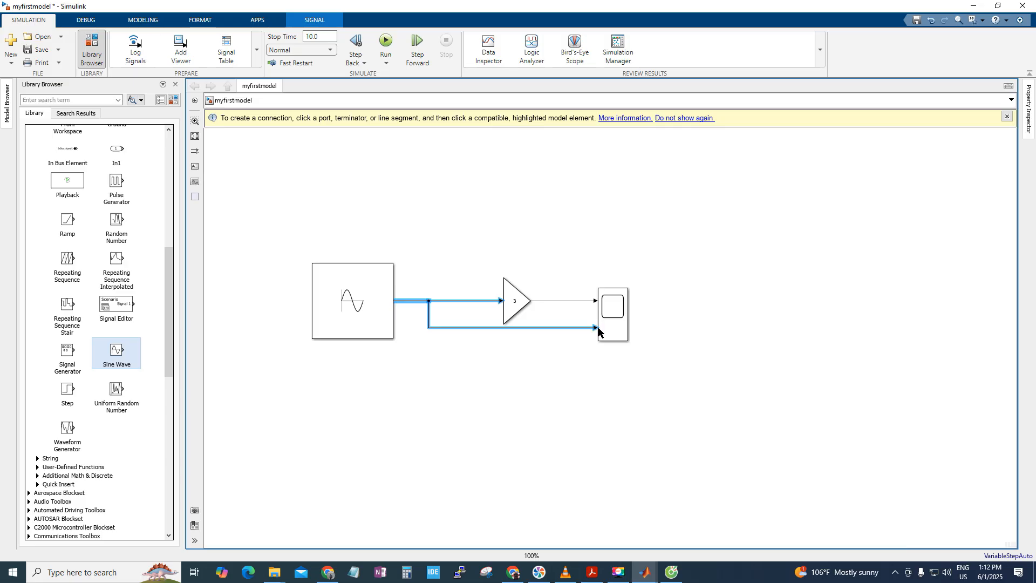
click(619, 328)
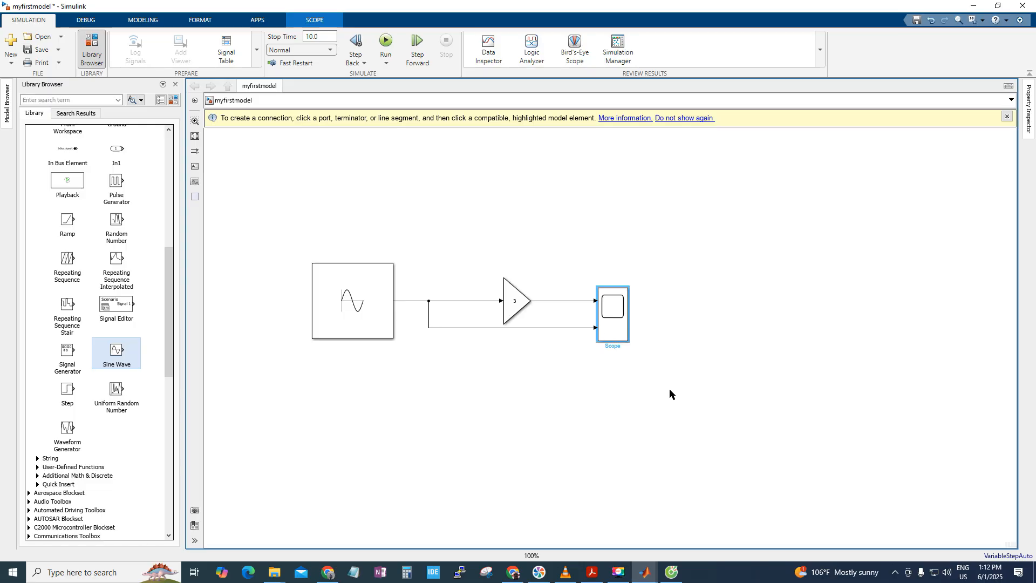
click(459, 301)
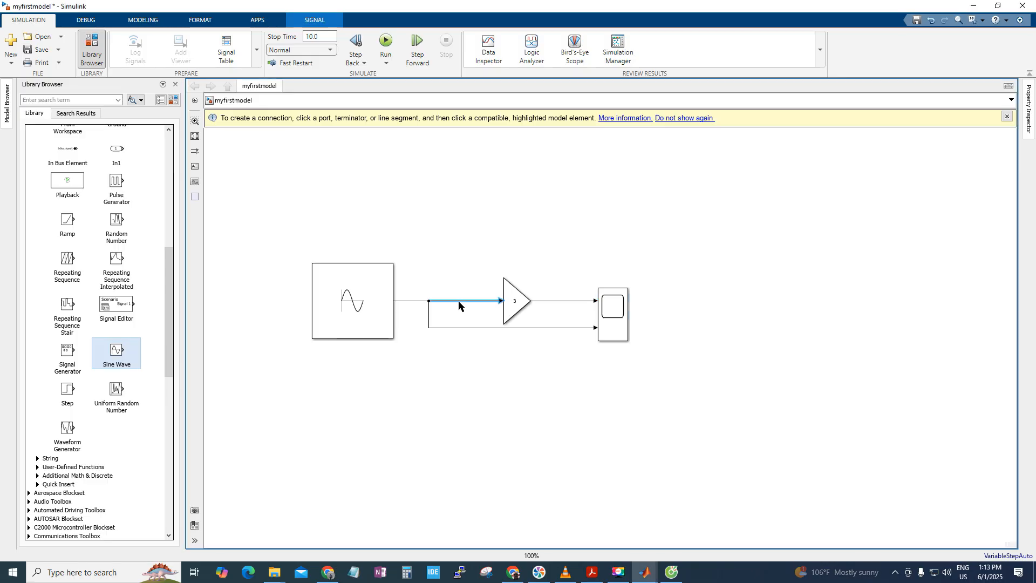
mouse_move(458, 303)
mouse_down()
mouse_move(454, 268)
mouse_move(460, 306)
mouse_up()
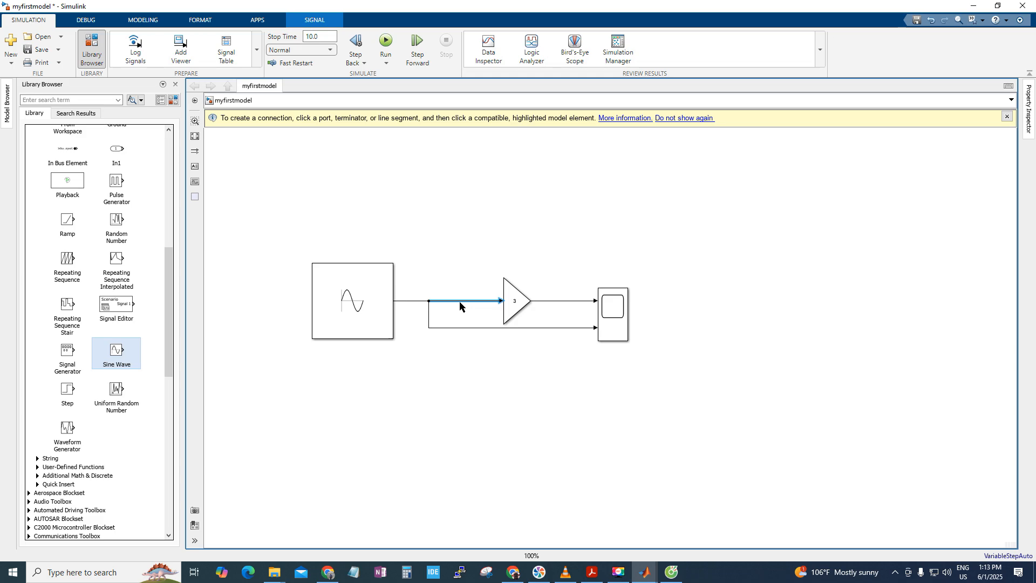
click(452, 314)
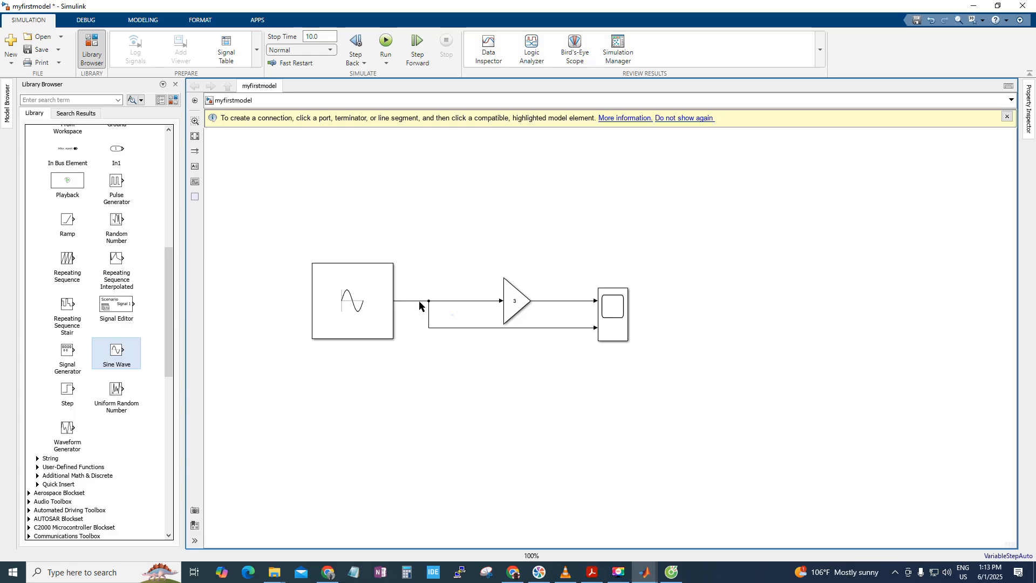
mouse_move(414, 303)
mouse_down()
mouse_move(416, 357)
mouse_move(419, 303)
mouse_up()
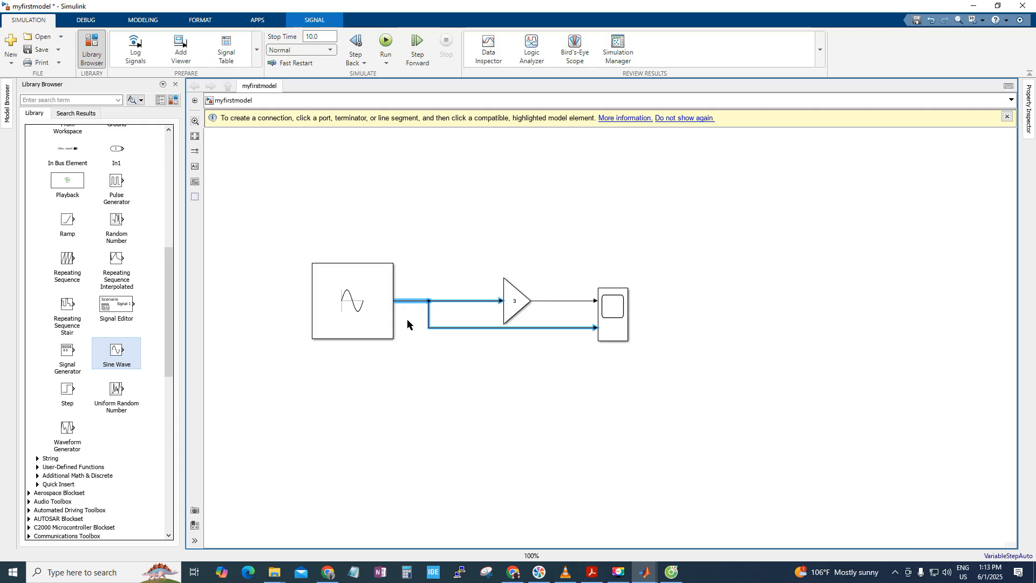
click(412, 324)
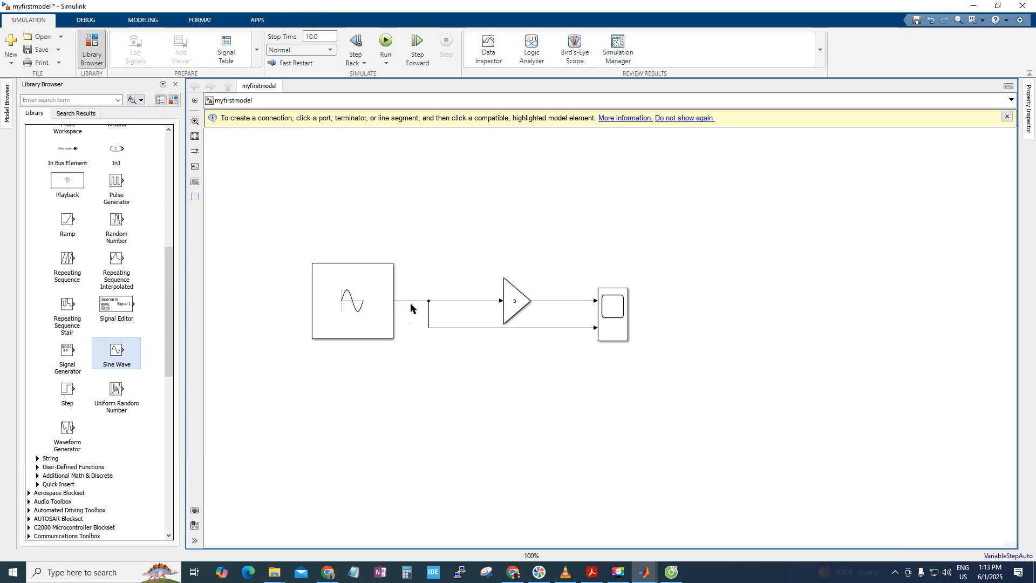
Draw an unconnected branch line downward from the Sine Wave output line, ending on the empty canvas.
drag(407, 300, 407, 349)
click(407, 334)
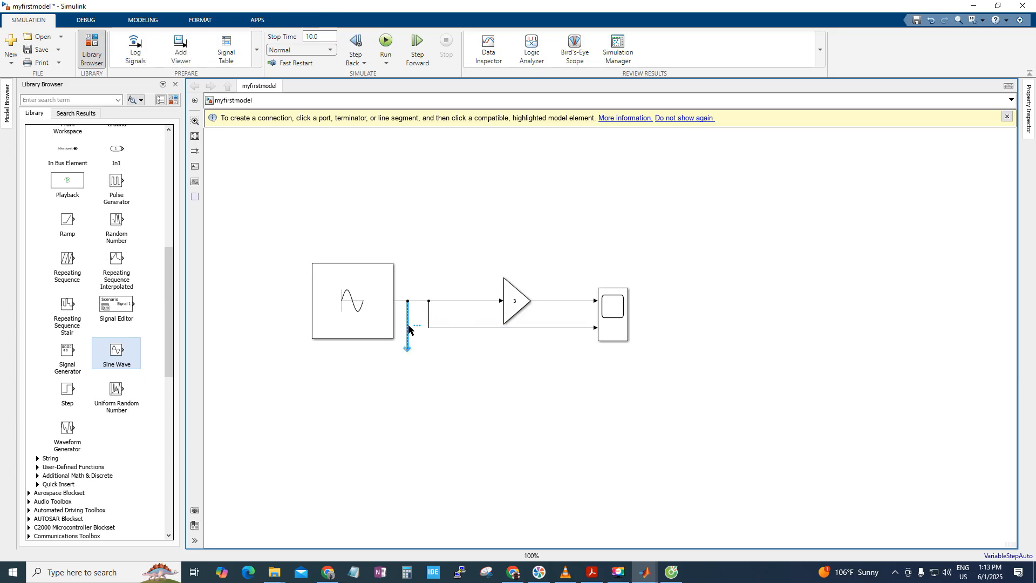
click(433, 367)
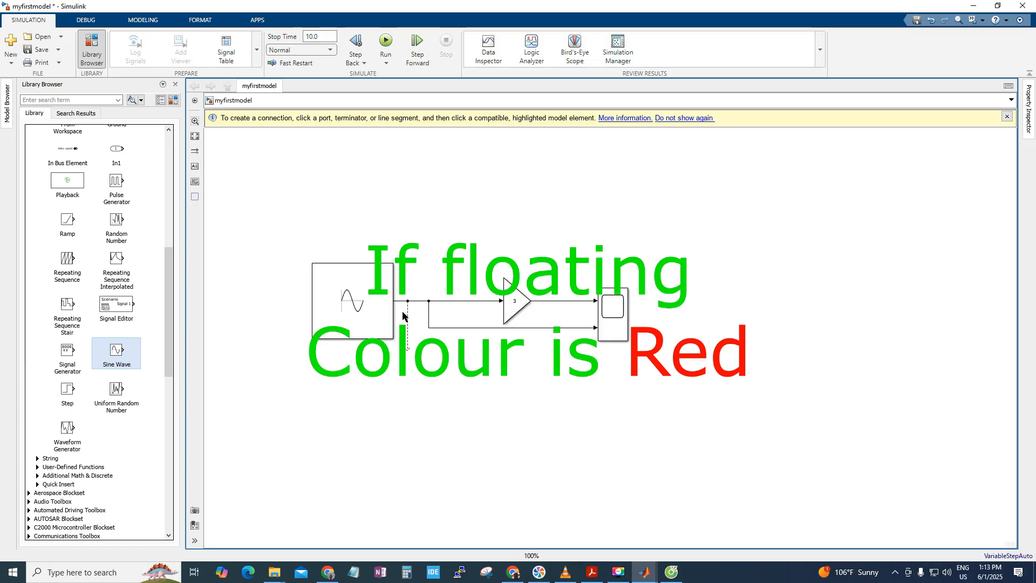
Fit the whole model to the view and check the name labels of the Sine Wave and Gain blocks.
scroll(579, 339, down, 4)
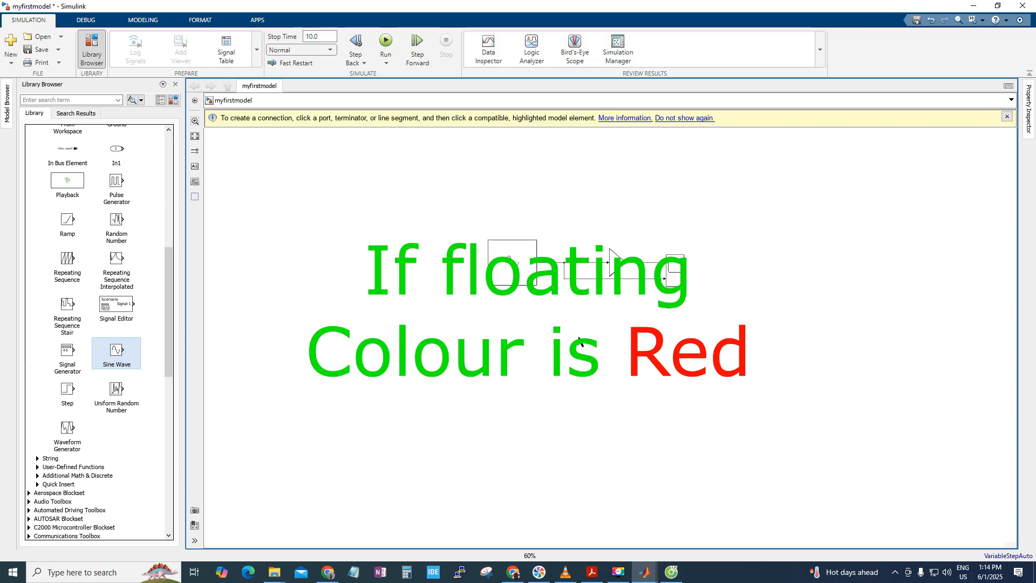
key(space)
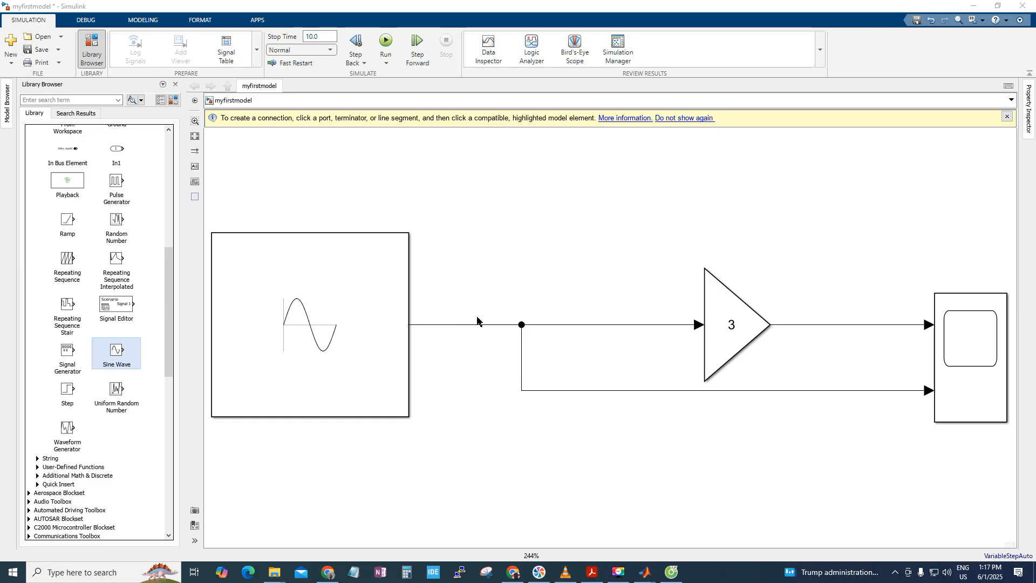
click(372, 367)
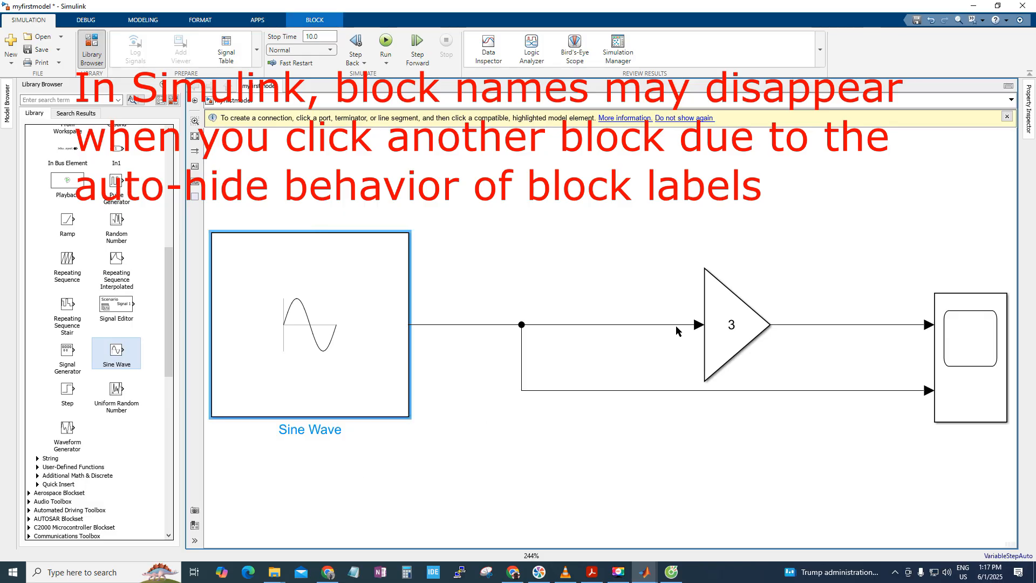
click(728, 353)
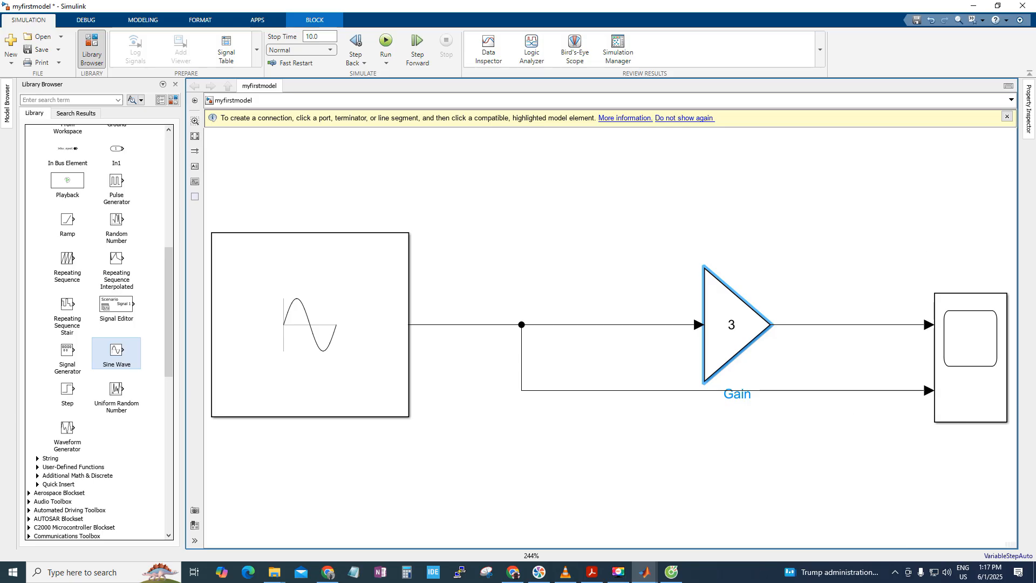
Set the Sine Wave block's Show Block Name option to On.
click(963, 336)
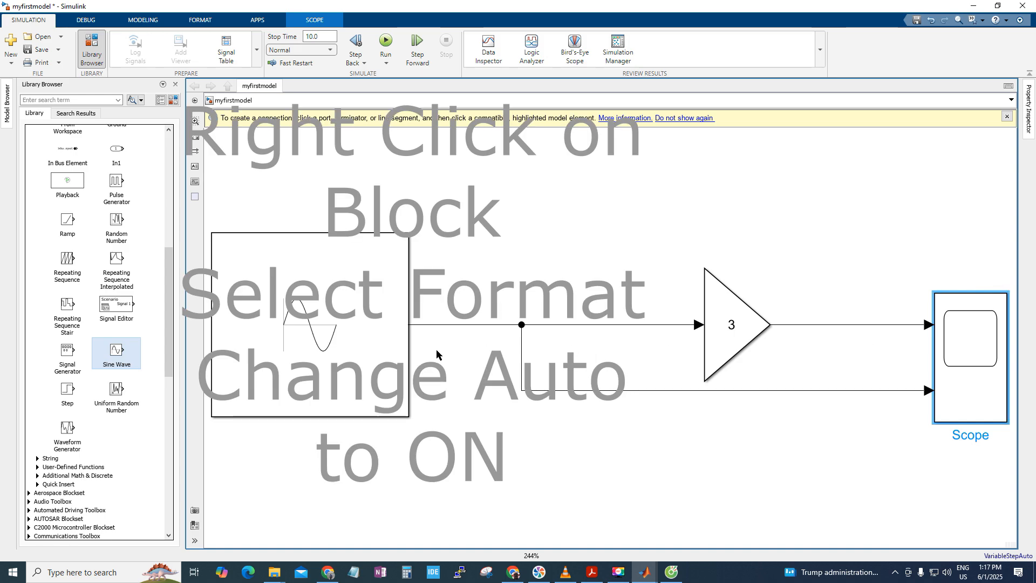
click(346, 289)
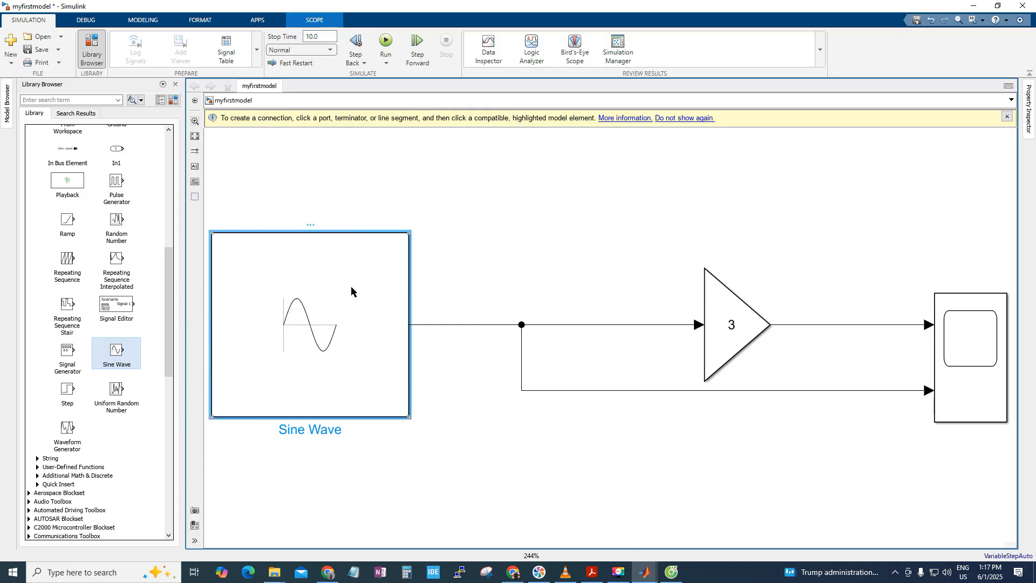
right_click(327, 294)
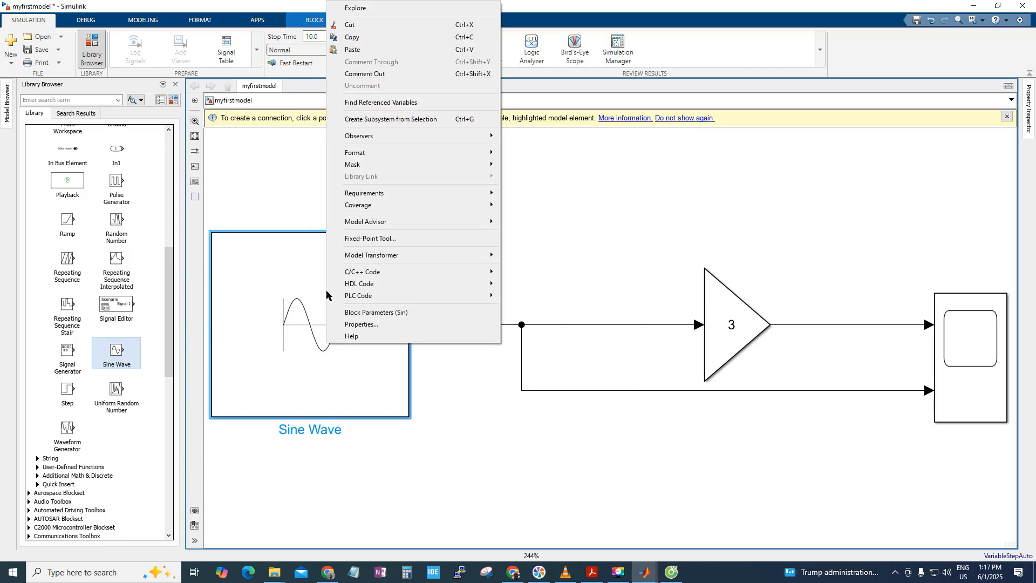
mouse_move(354, 156)
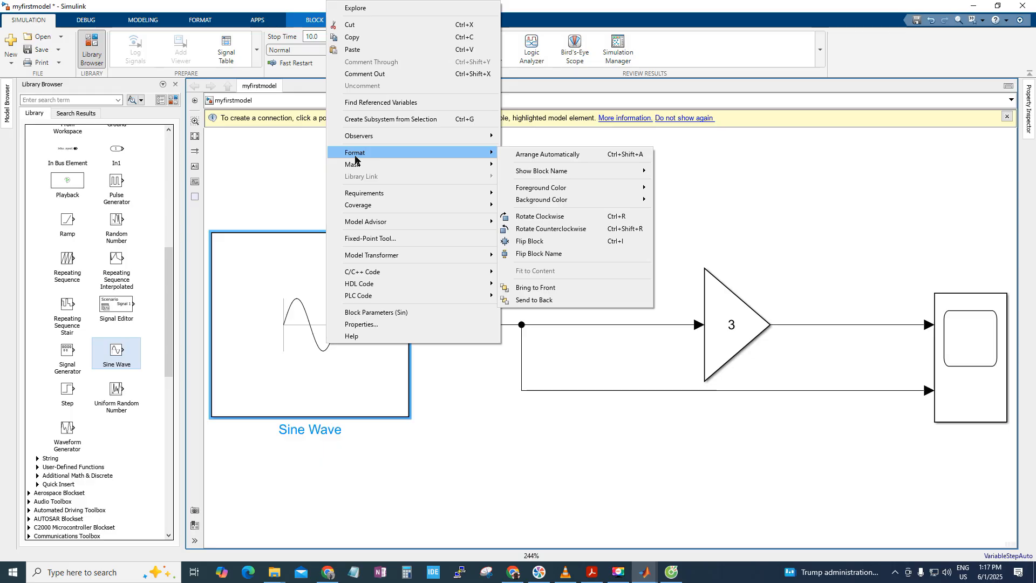
mouse_move(599, 174)
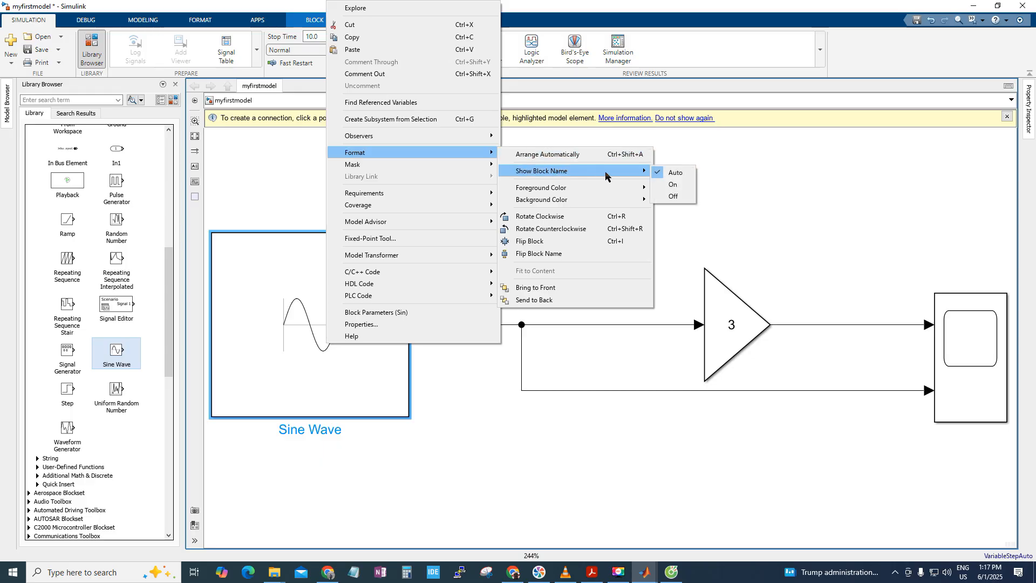
click(675, 185)
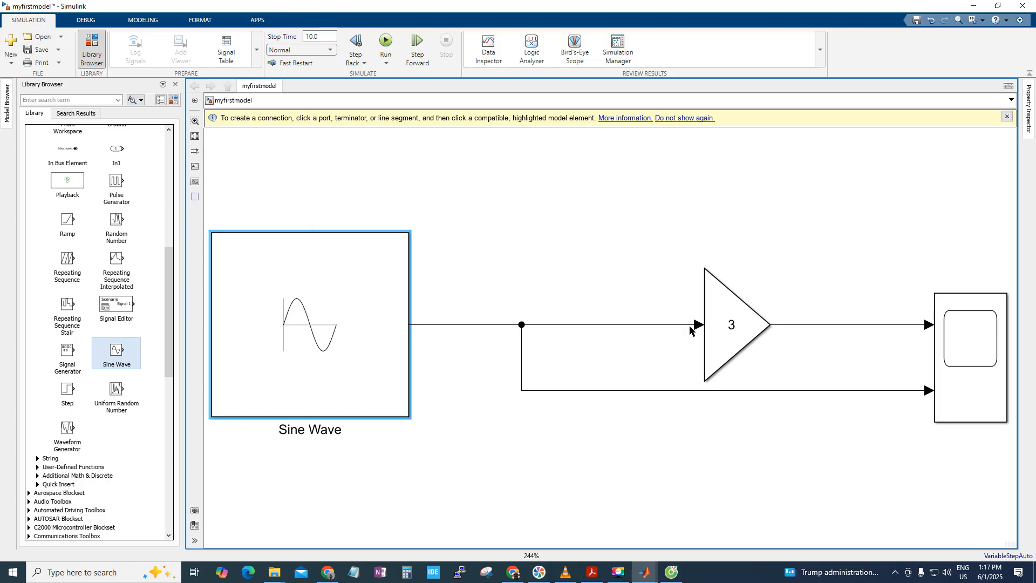
Set the Gain block's Show Block Name option to On.
click(730, 333)
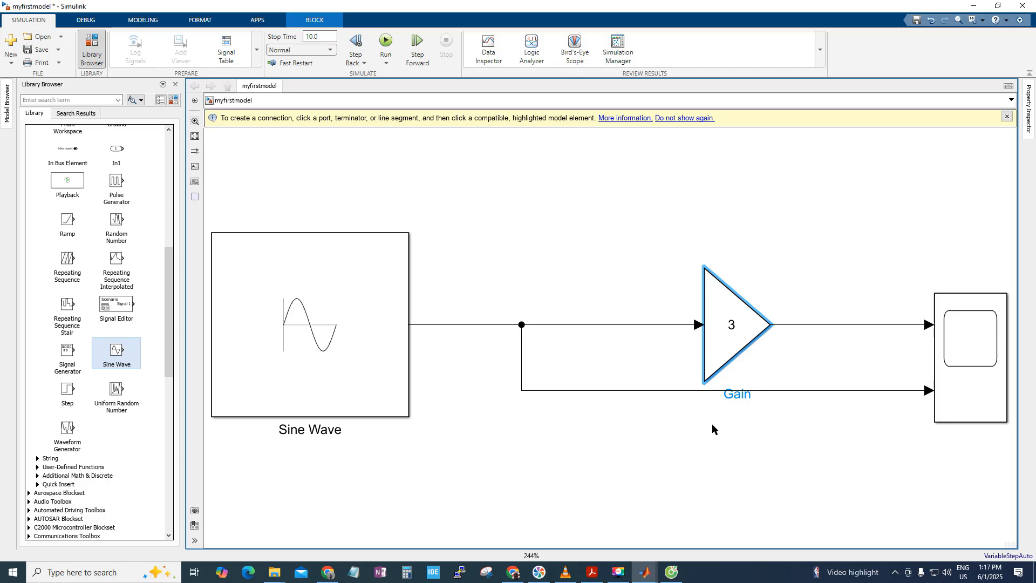
click(647, 461)
click(980, 336)
click(712, 345)
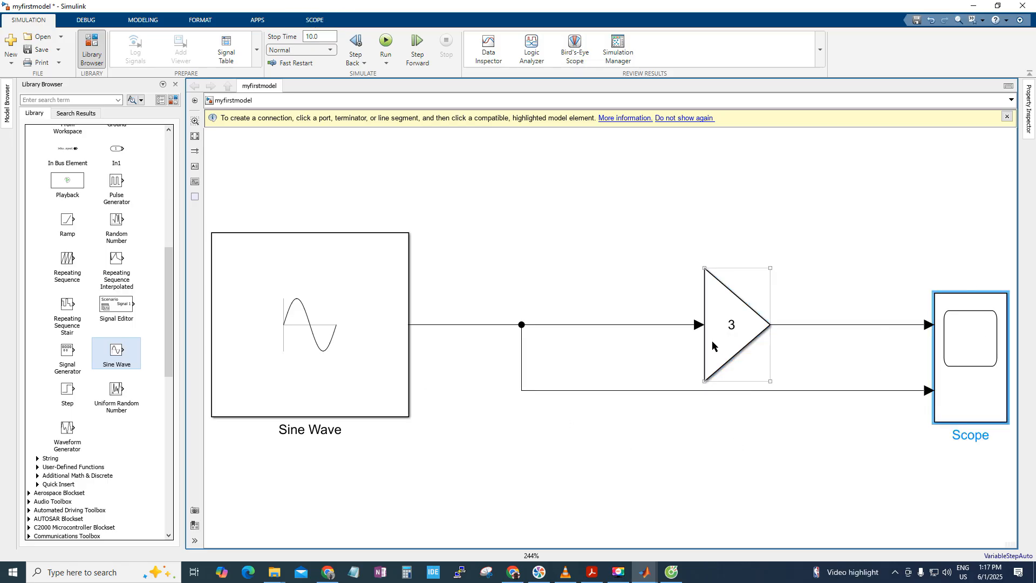
right_click(712, 345)
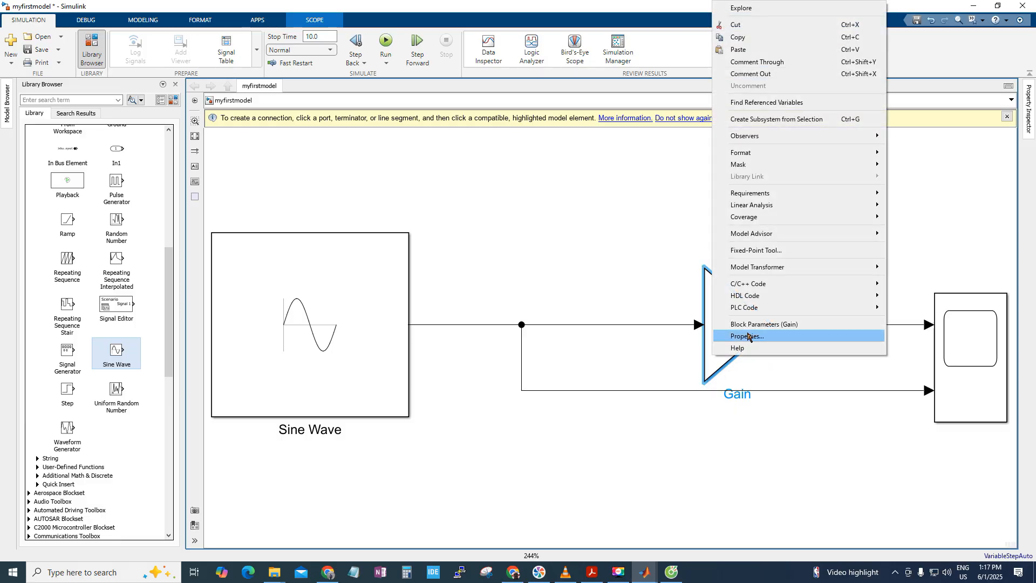
mouse_move(741, 152)
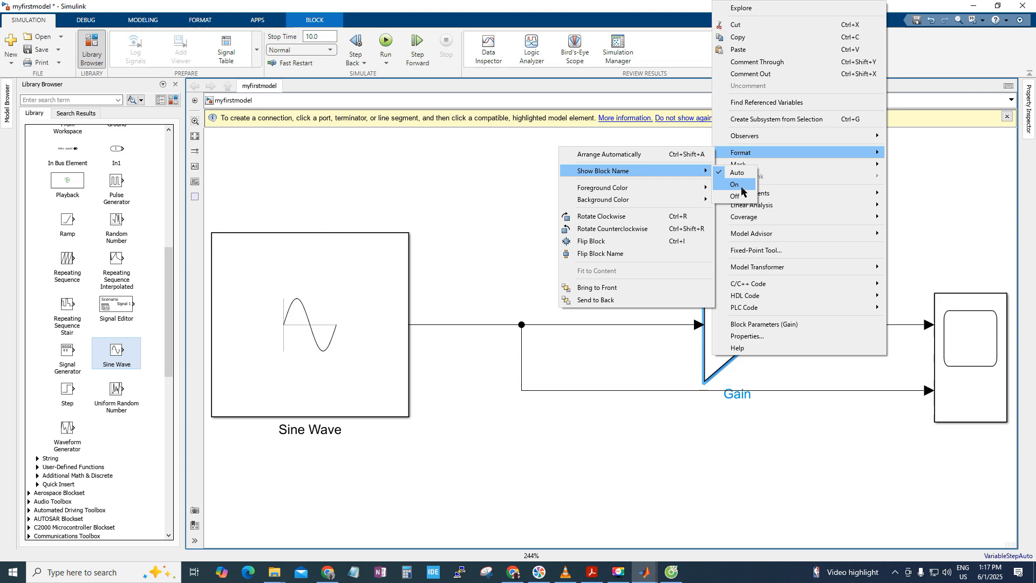
click(741, 189)
Set the Scope block's Show Block Name option to On and deselect the block.
click(966, 347)
right_click(966, 347)
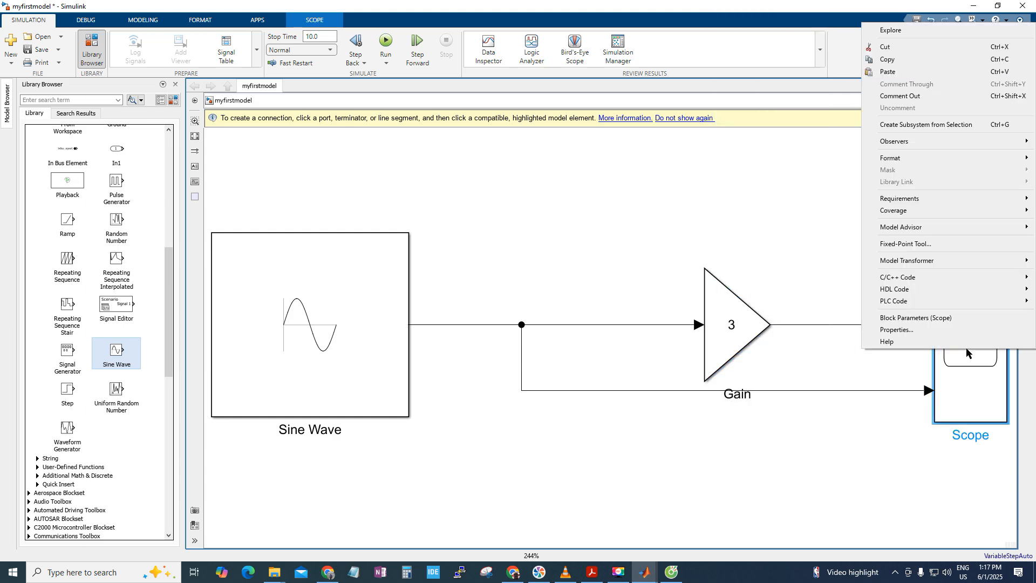
mouse_move(924, 158)
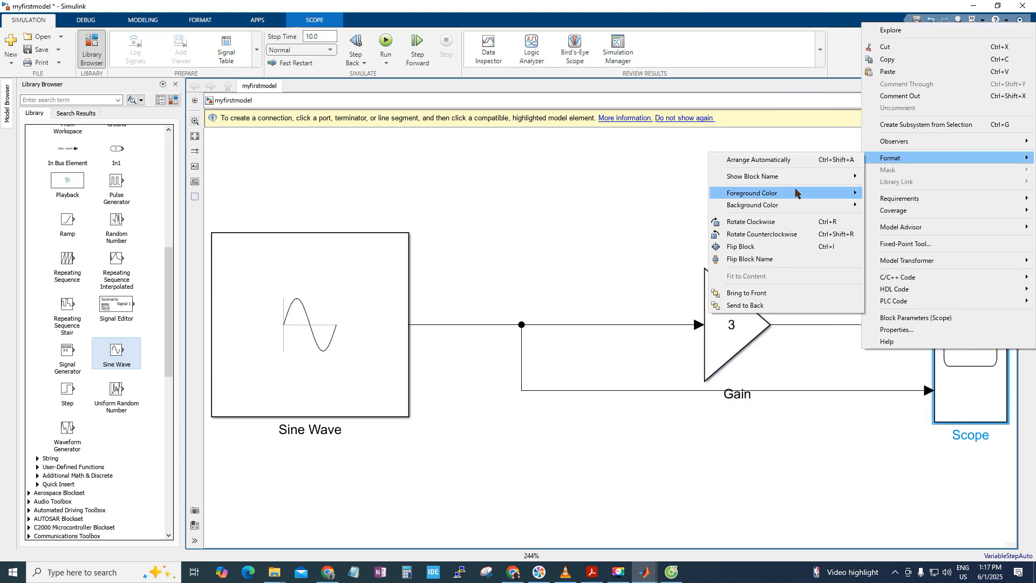
mouse_move(785, 177)
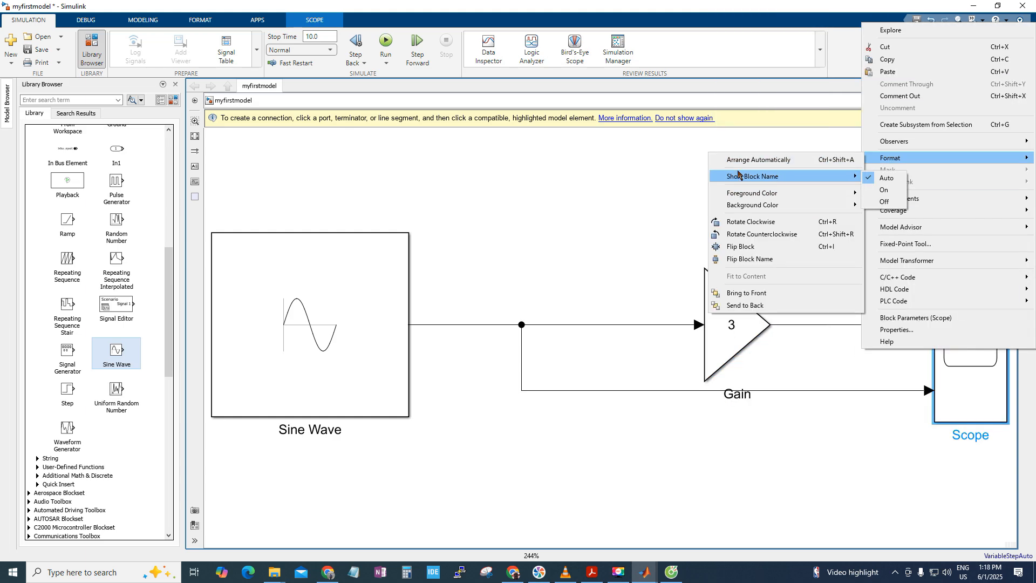
click(888, 195)
click(721, 451)
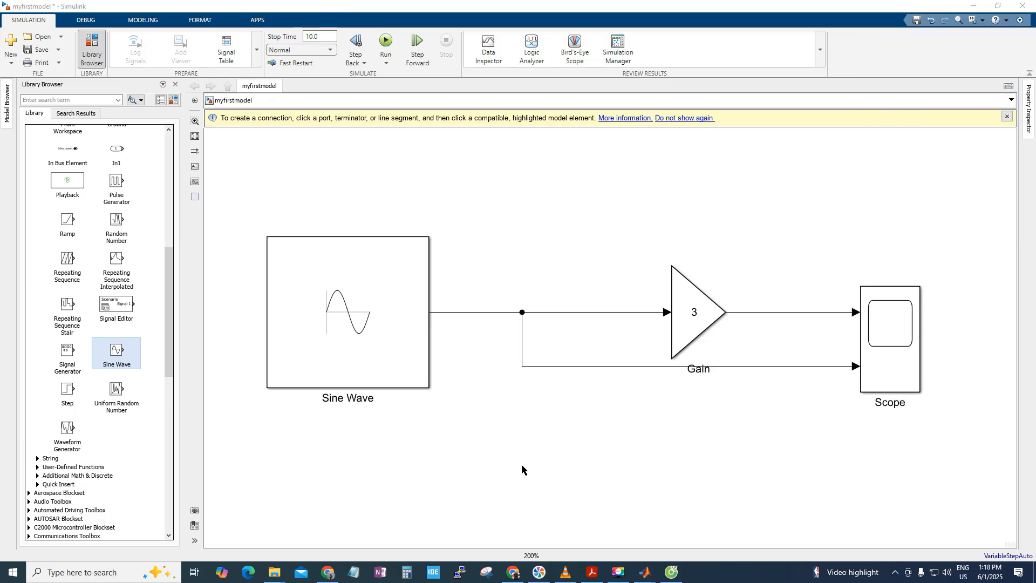
Close the Library Browser to give the model canvas the full window width.
click(544, 460)
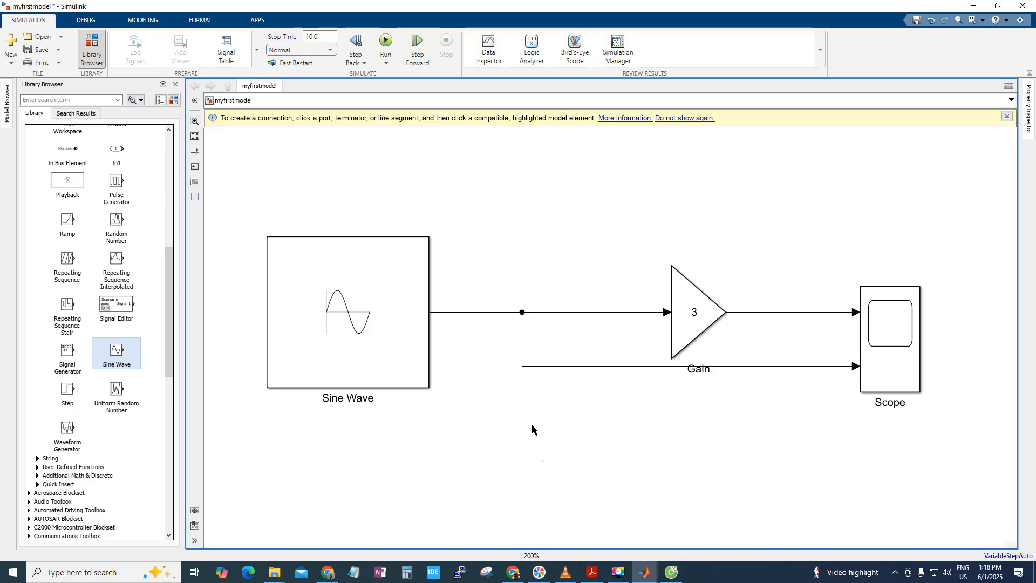
scroll(530, 423, down, 3)
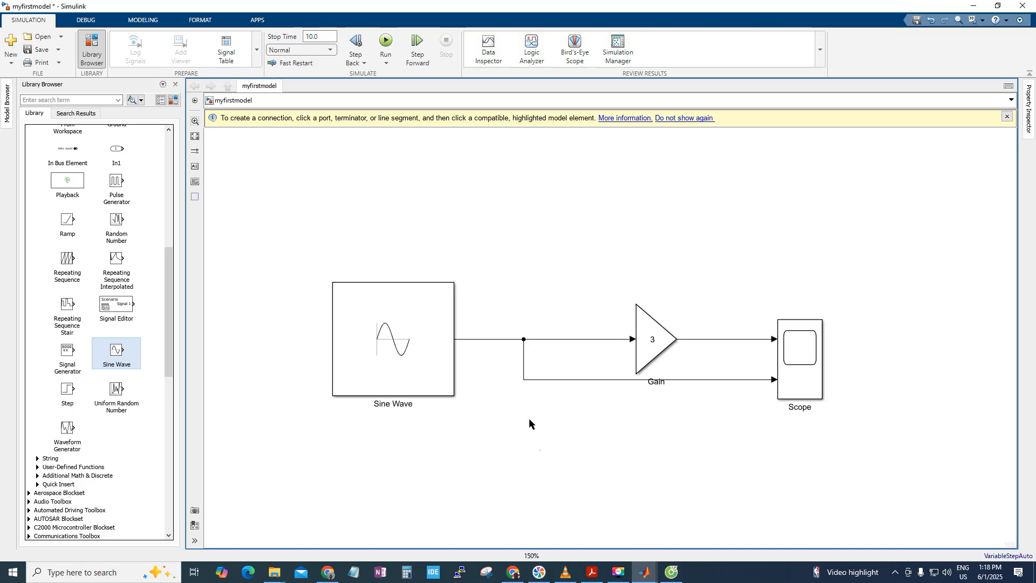
scroll(528, 419, down, 1)
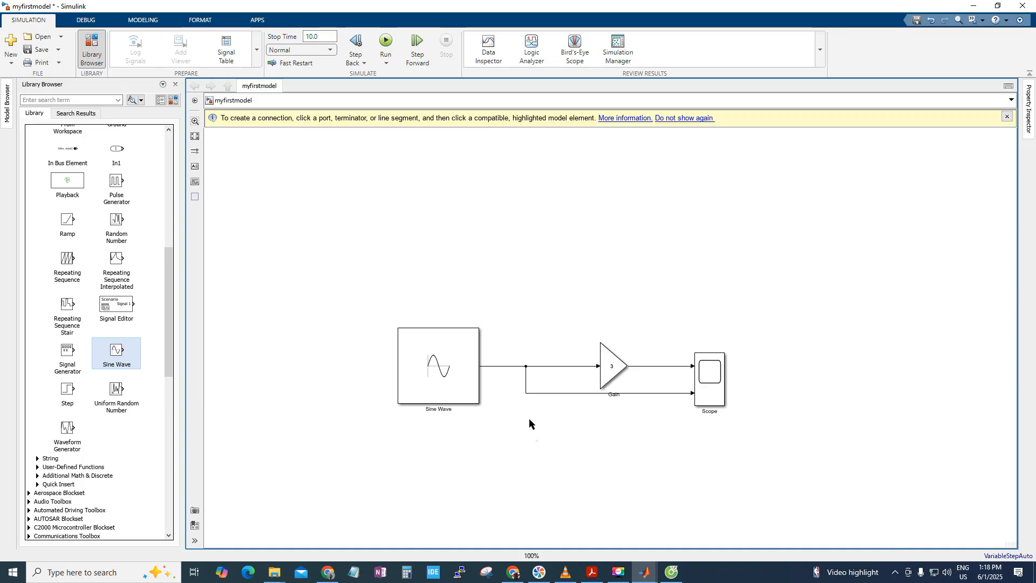
scroll(529, 419, down, 1)
scroll(529, 419, up, 4)
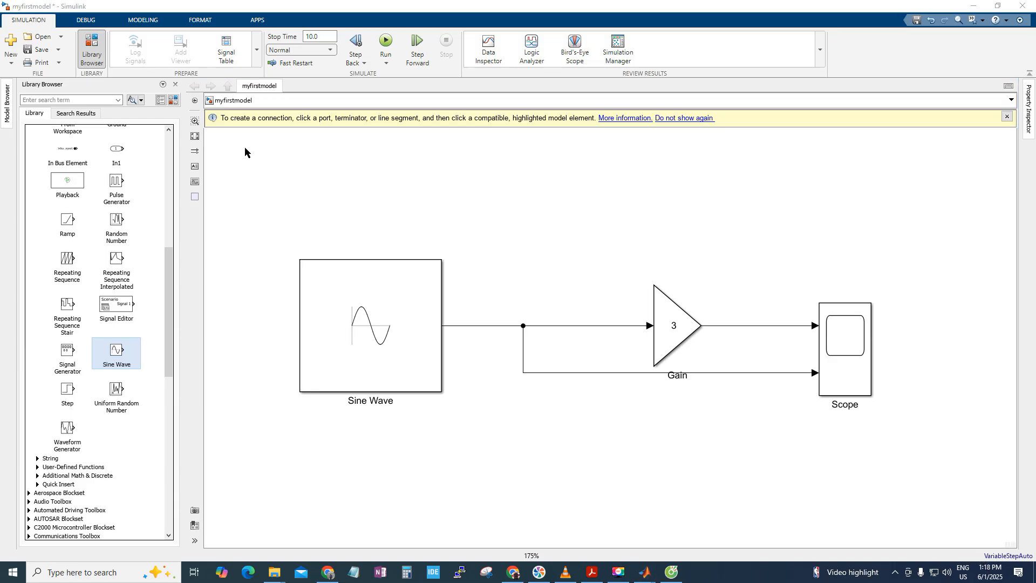
click(175, 86)
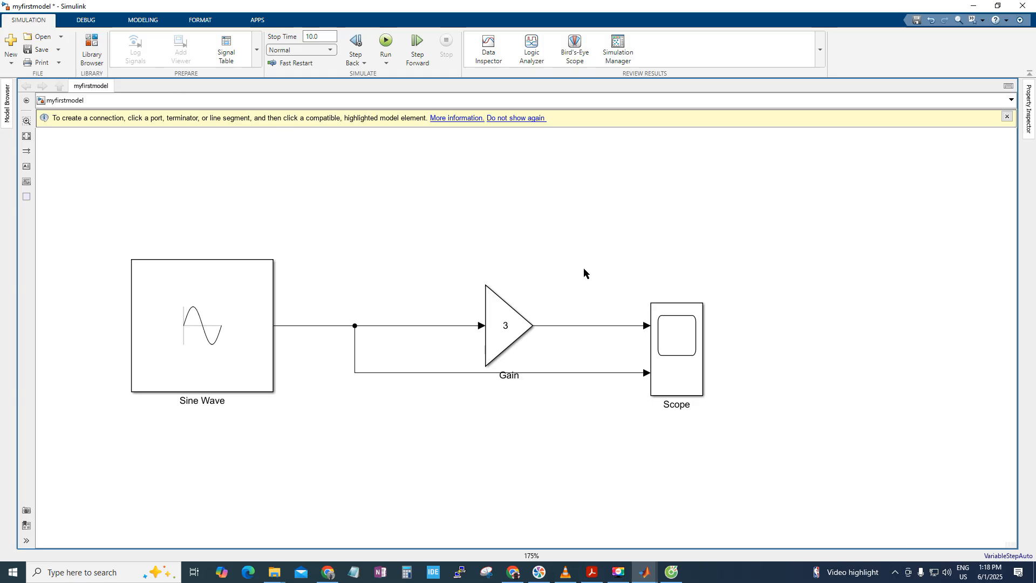
Open the Scope display and maximize it to examine the direct and amplified sine waves.
click(653, 380)
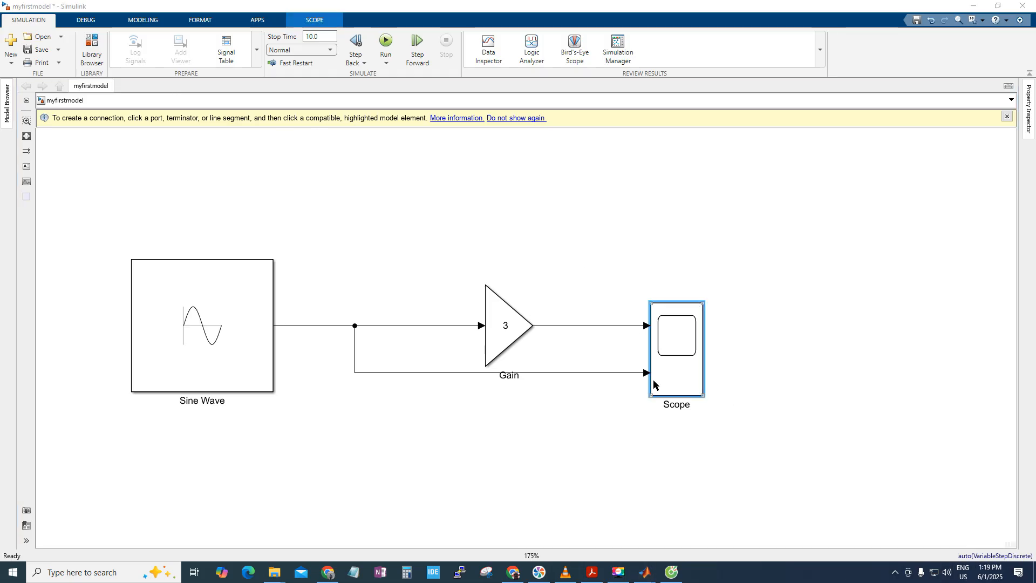
click(674, 335)
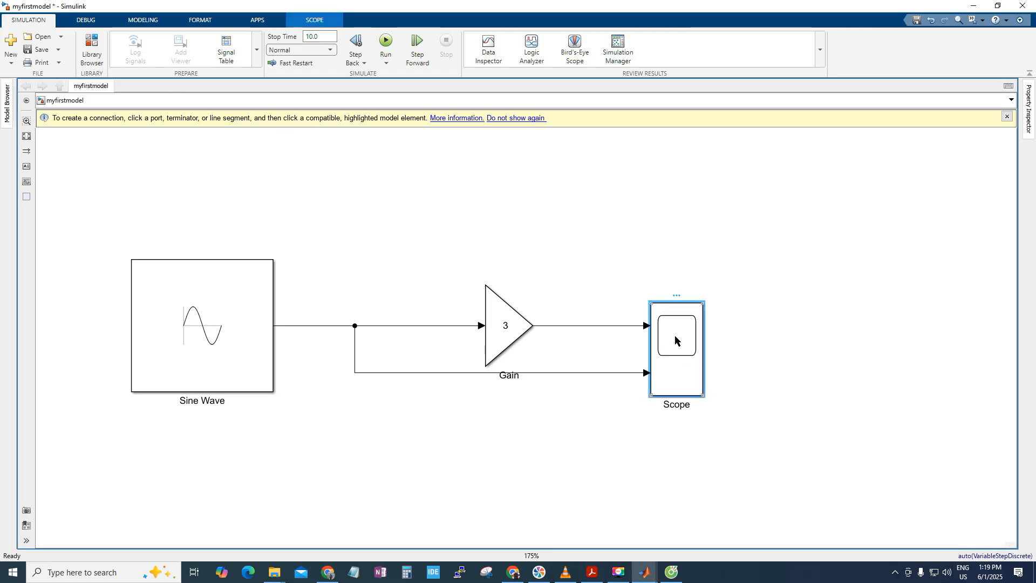
double_click(675, 337)
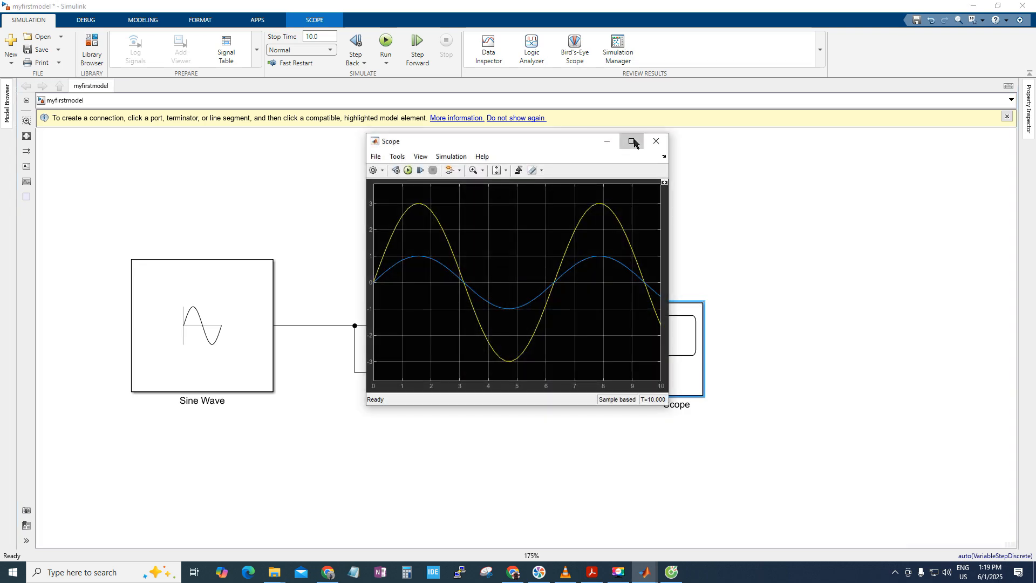
click(633, 142)
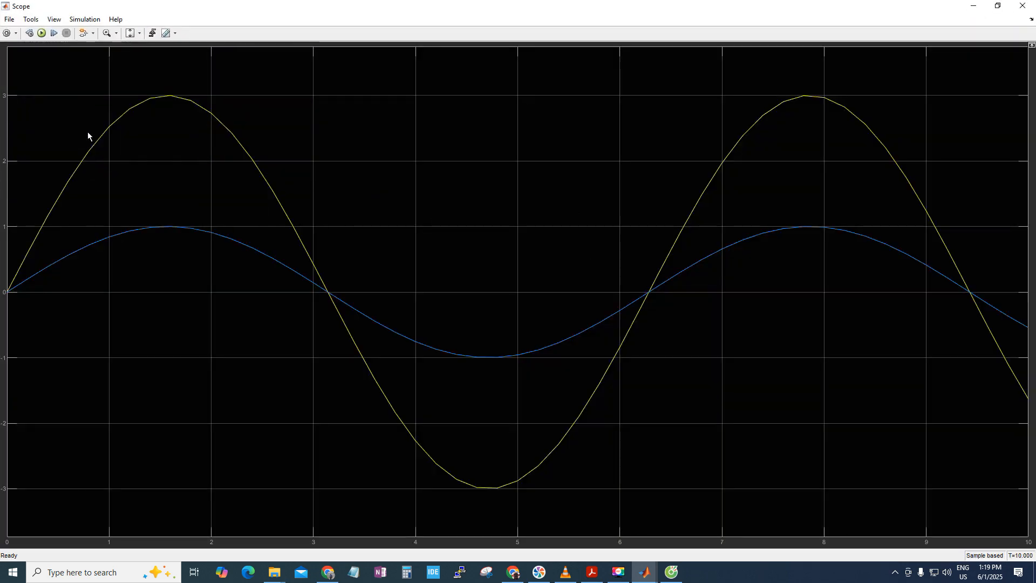
Rerun the simulation from the Scope, and restore its window to normal size beside the Gain block.
click(42, 33)
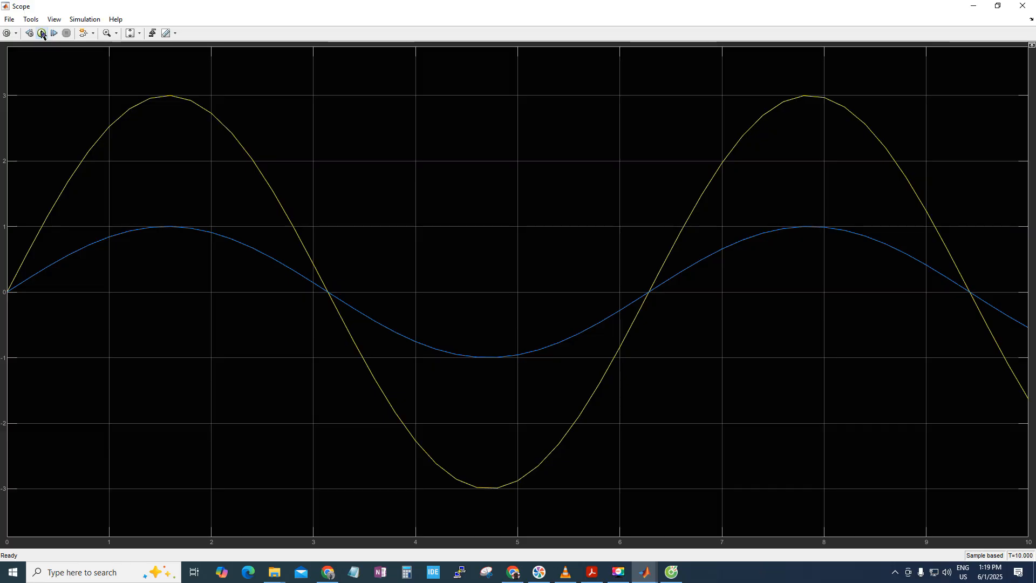
click(41, 33)
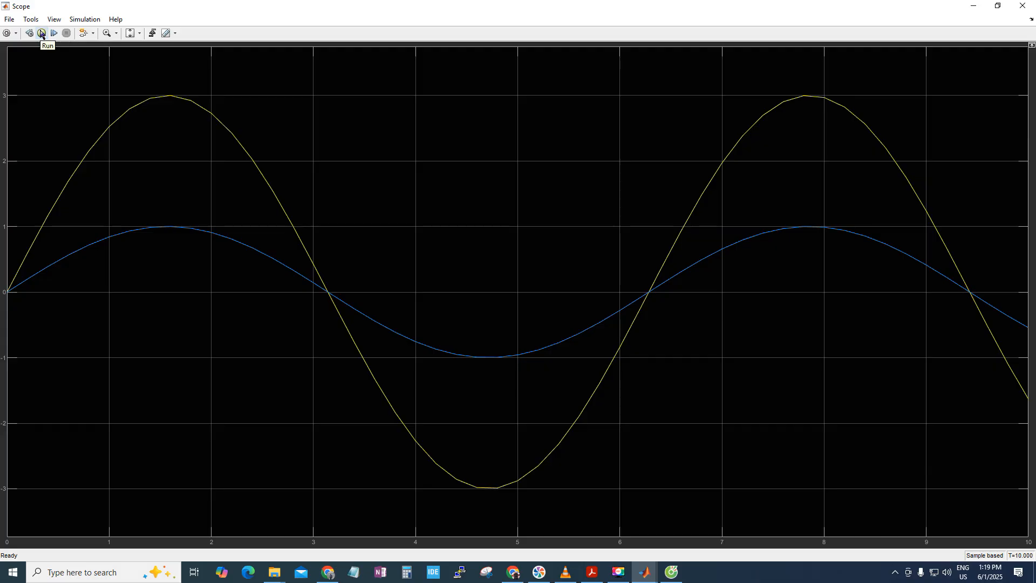
click(997, 6)
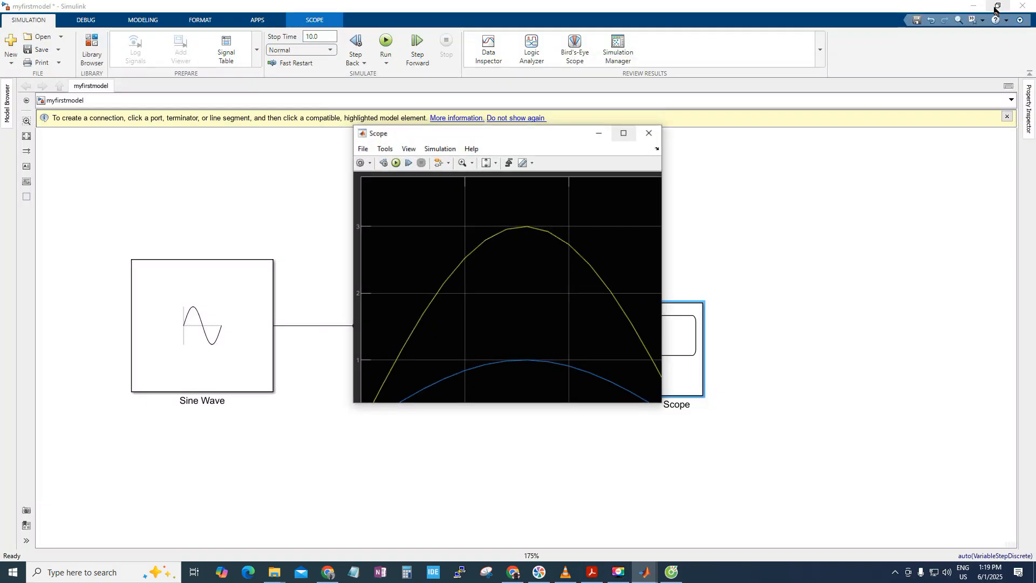
drag(510, 149, 792, 167)
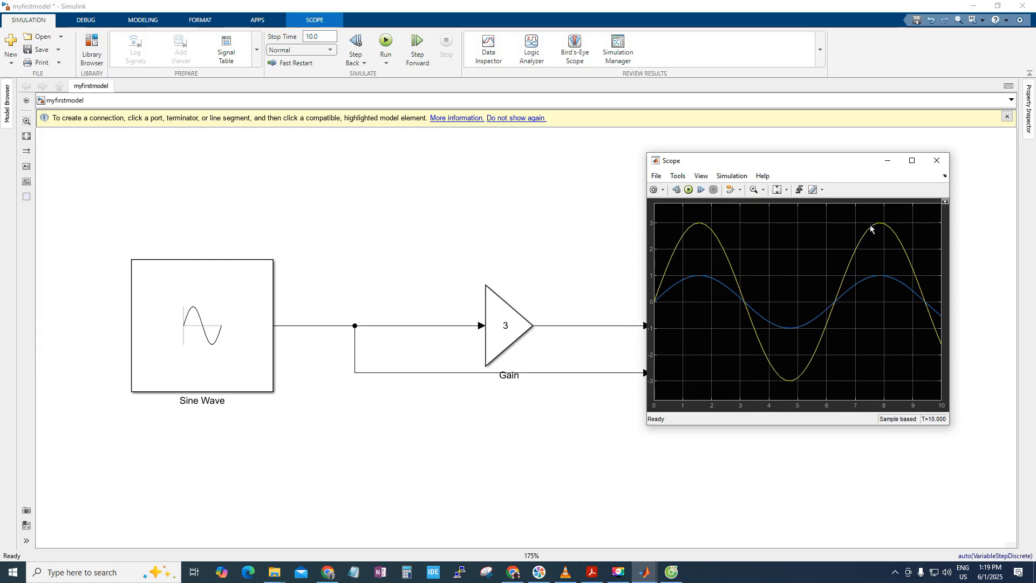
Set the Gain block's gain to 6, and rerun the simulation from the Scope to view the waveforms before closing it.
double_click(505, 327)
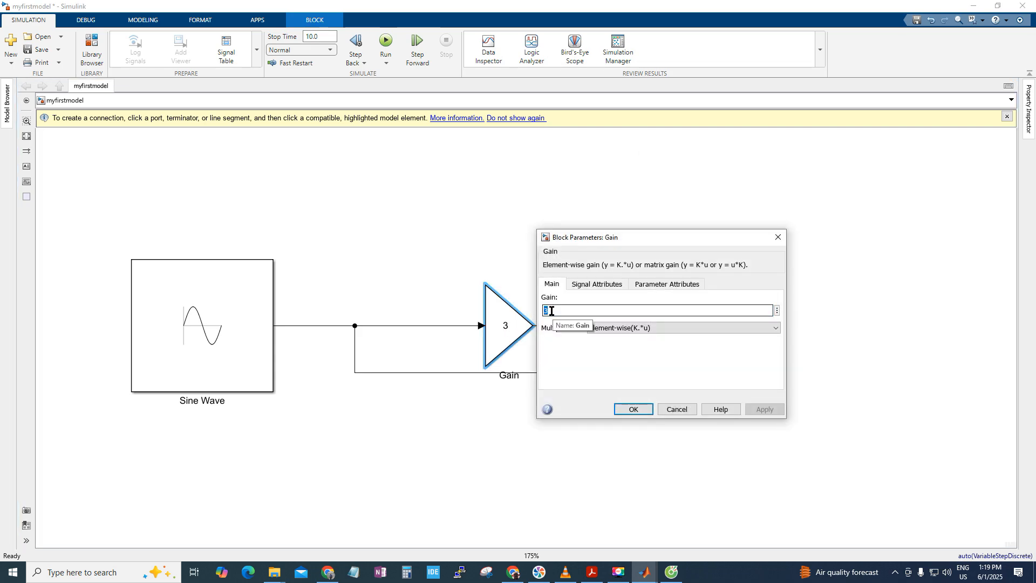
text(6)
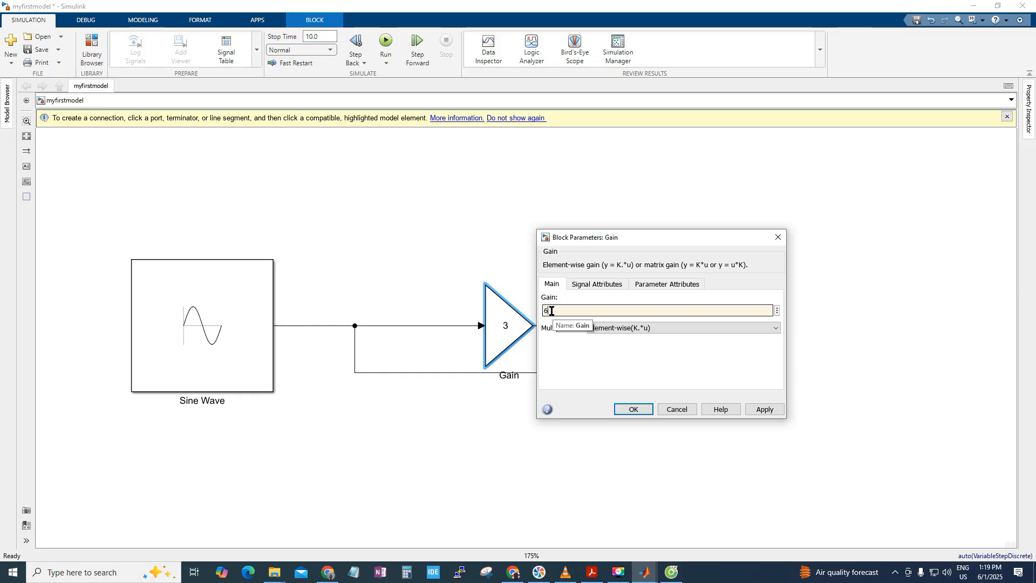
click(633, 410)
double_click(669, 334)
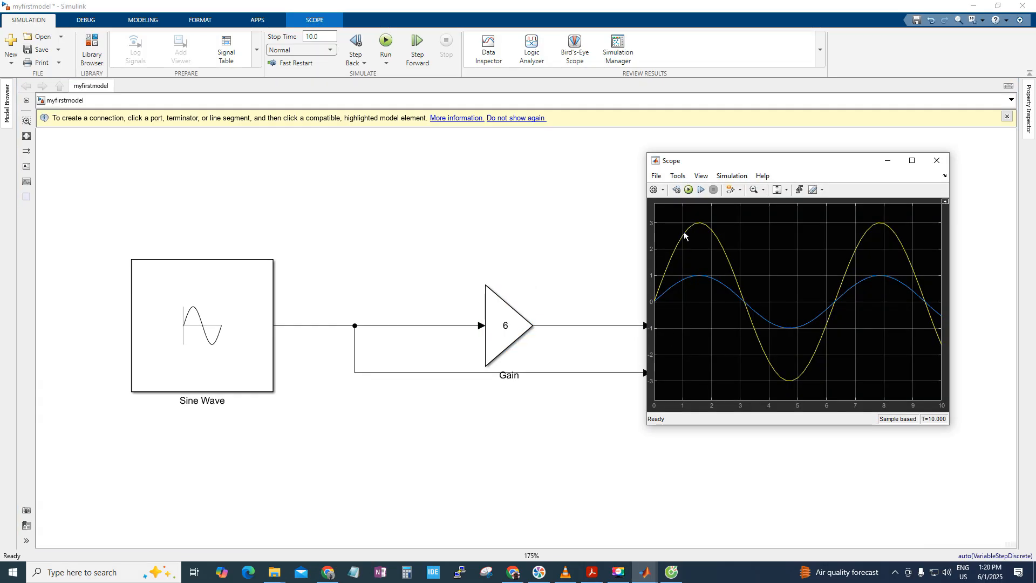
click(689, 190)
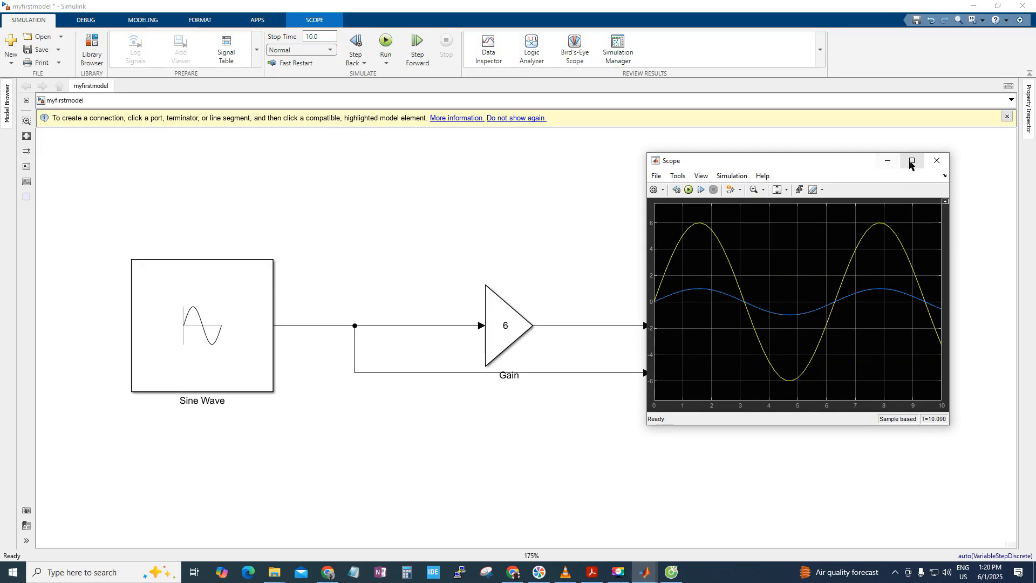
click(932, 165)
Set the Gain block's gain to 1, and rerun the simulation from the Scope to compare the waveforms before closing it.
double_click(504, 302)
text(1)
click(634, 410)
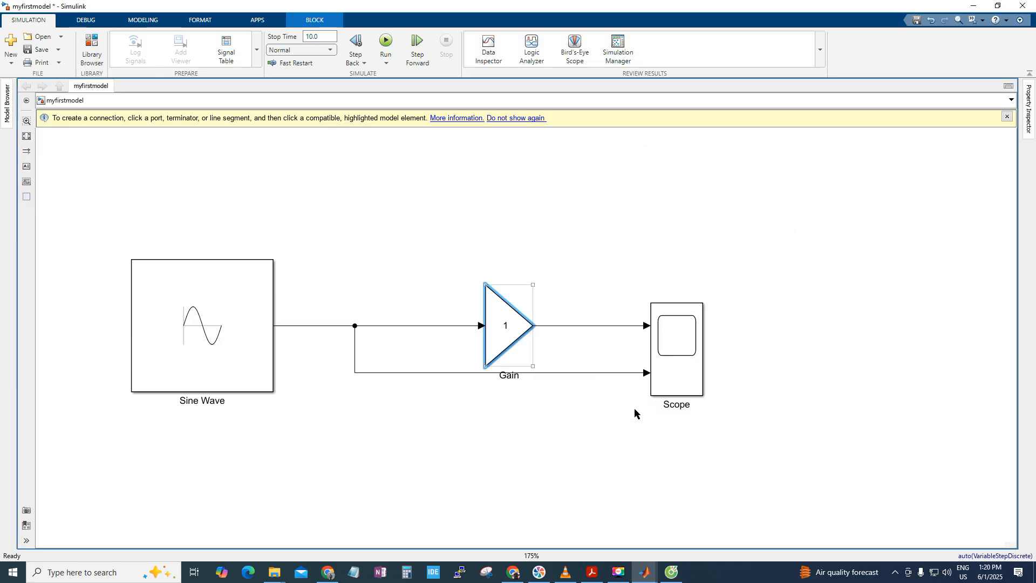
click(673, 348)
double_click(672, 348)
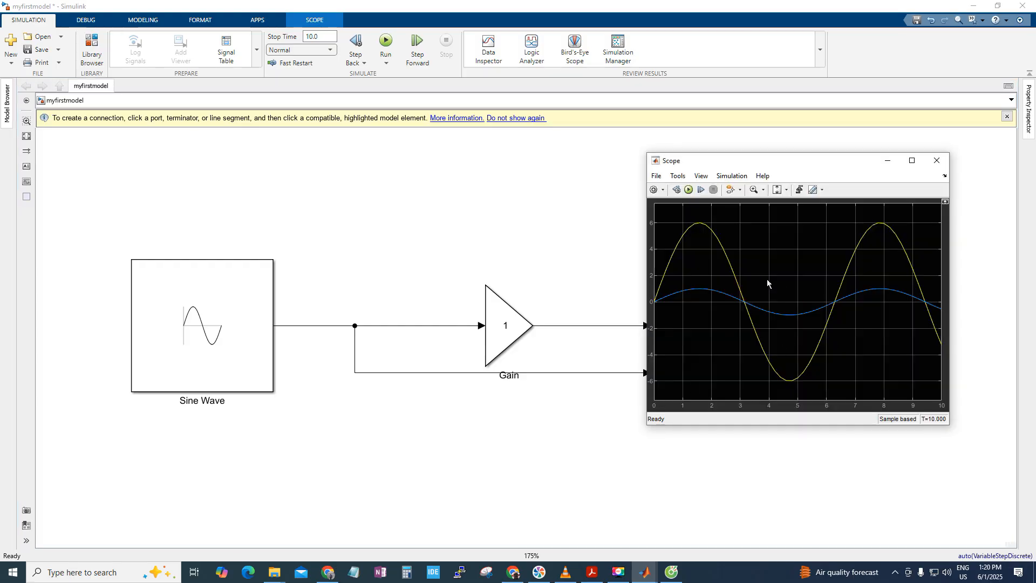
click(689, 190)
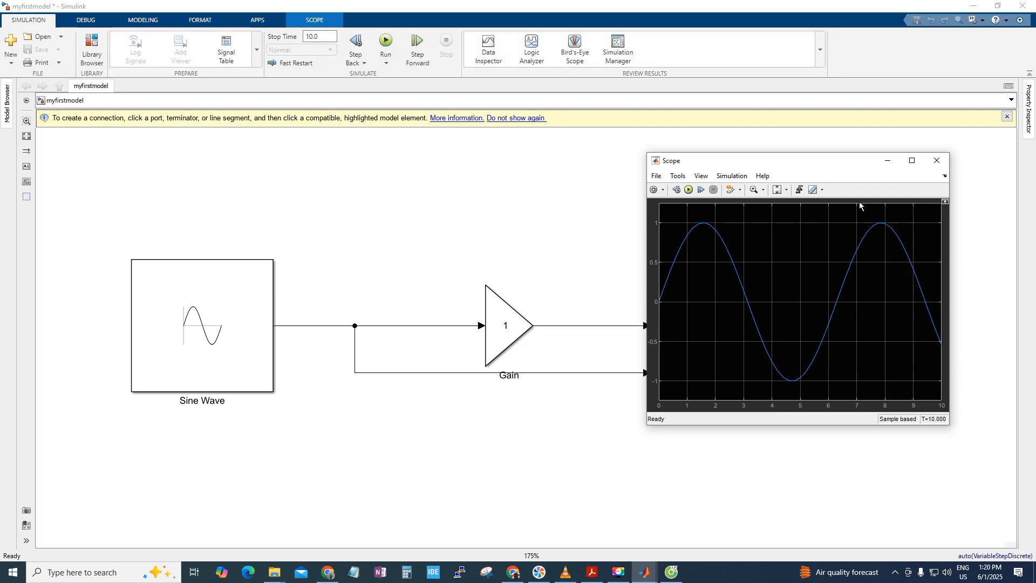
click(937, 160)
Set the Gain block's gain to 1.1.
double_click(513, 322)
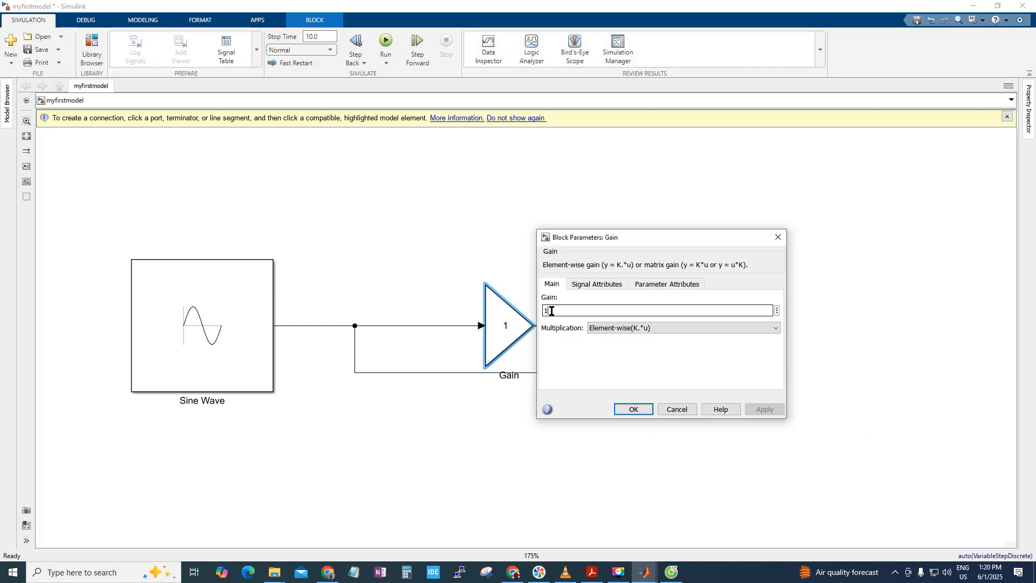
text(.1)
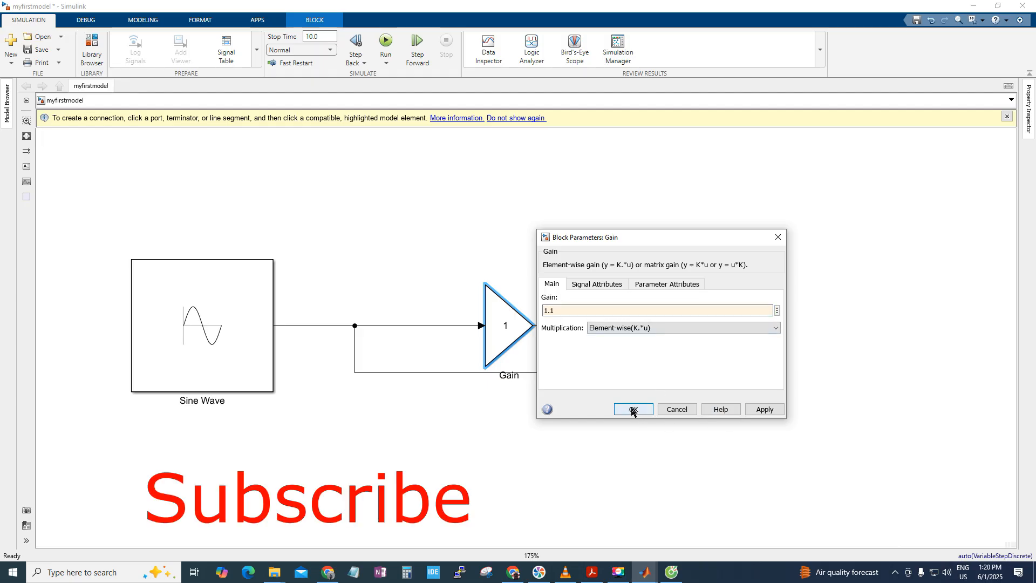